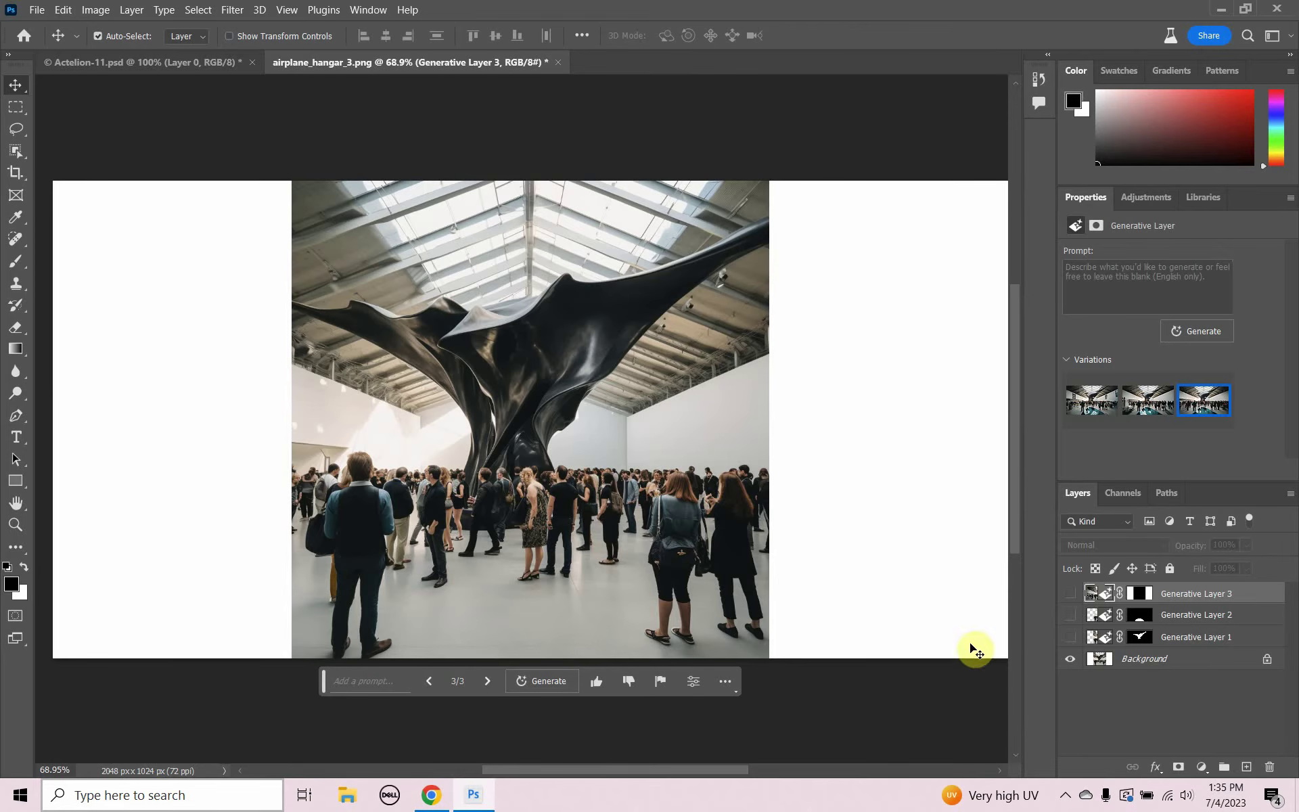
Turn on the visibility of Generative Layers 1, 2 and 3 in airplane_hangar_3.png, one after another, comparing the image with and without them.
{"action": "left_click", "coordinate": [1070, 639]}
{"action": "left_click", "coordinate": [1069, 640]}
{"action": "left_click", "coordinate": [1069, 639]}
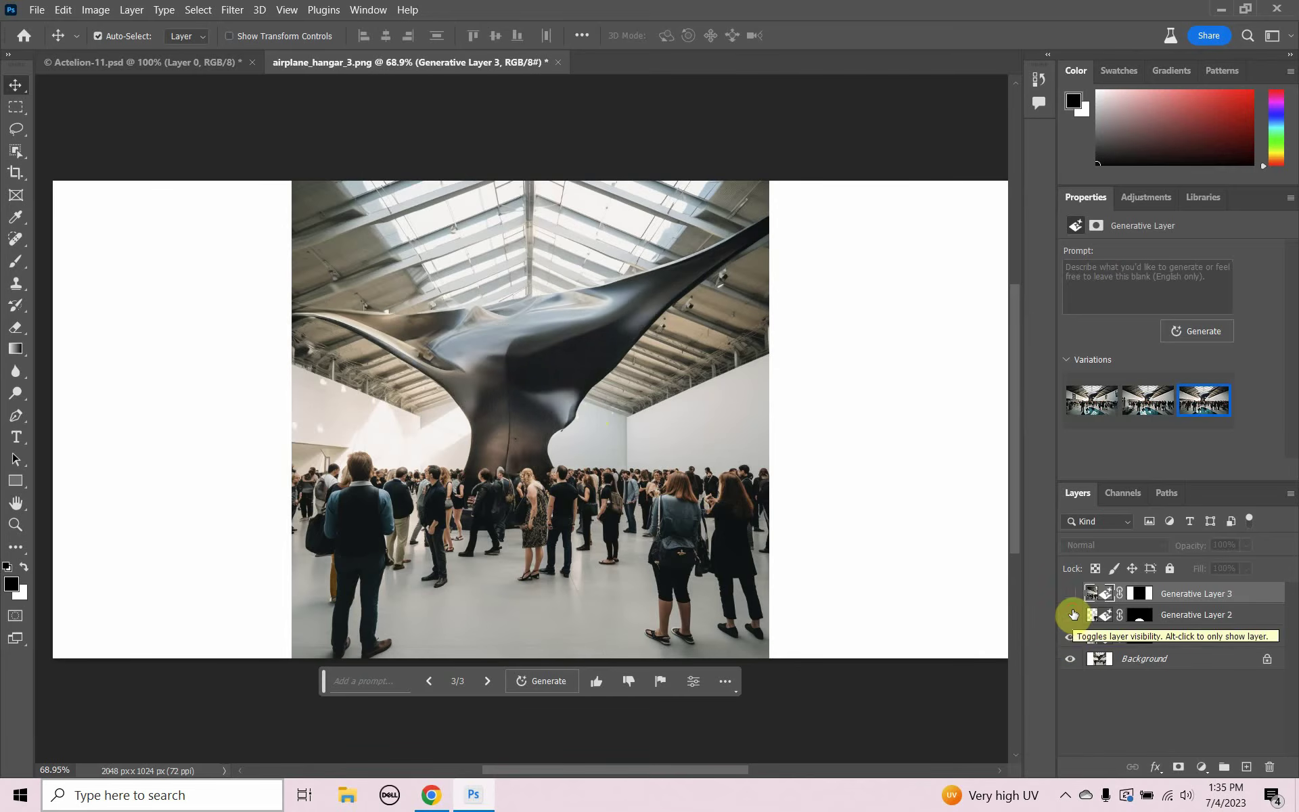
{"action": "left_click", "coordinate": [1070, 614]}
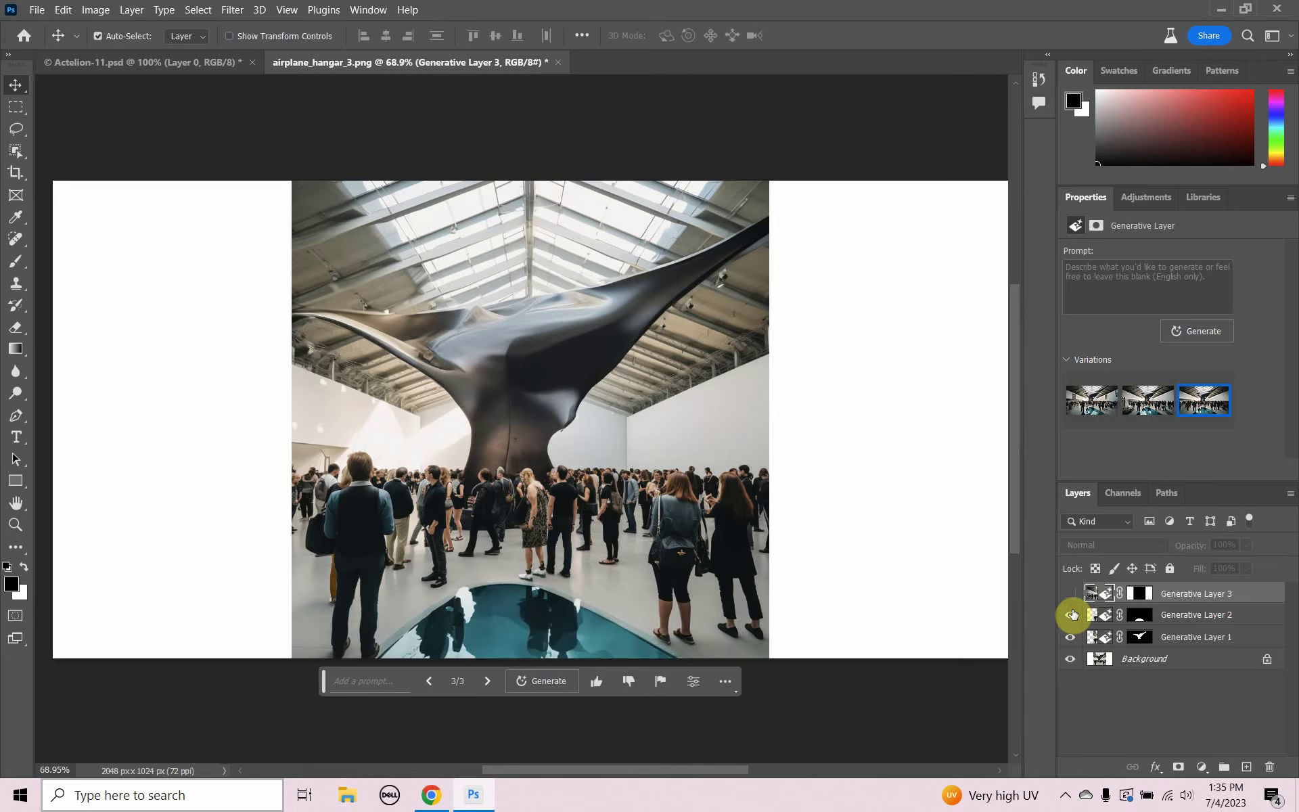
{"action": "left_click", "coordinate": [1072, 614]}
{"action": "left_click", "coordinate": [1072, 614]}
{"action": "left_click", "coordinate": [1069, 593]}
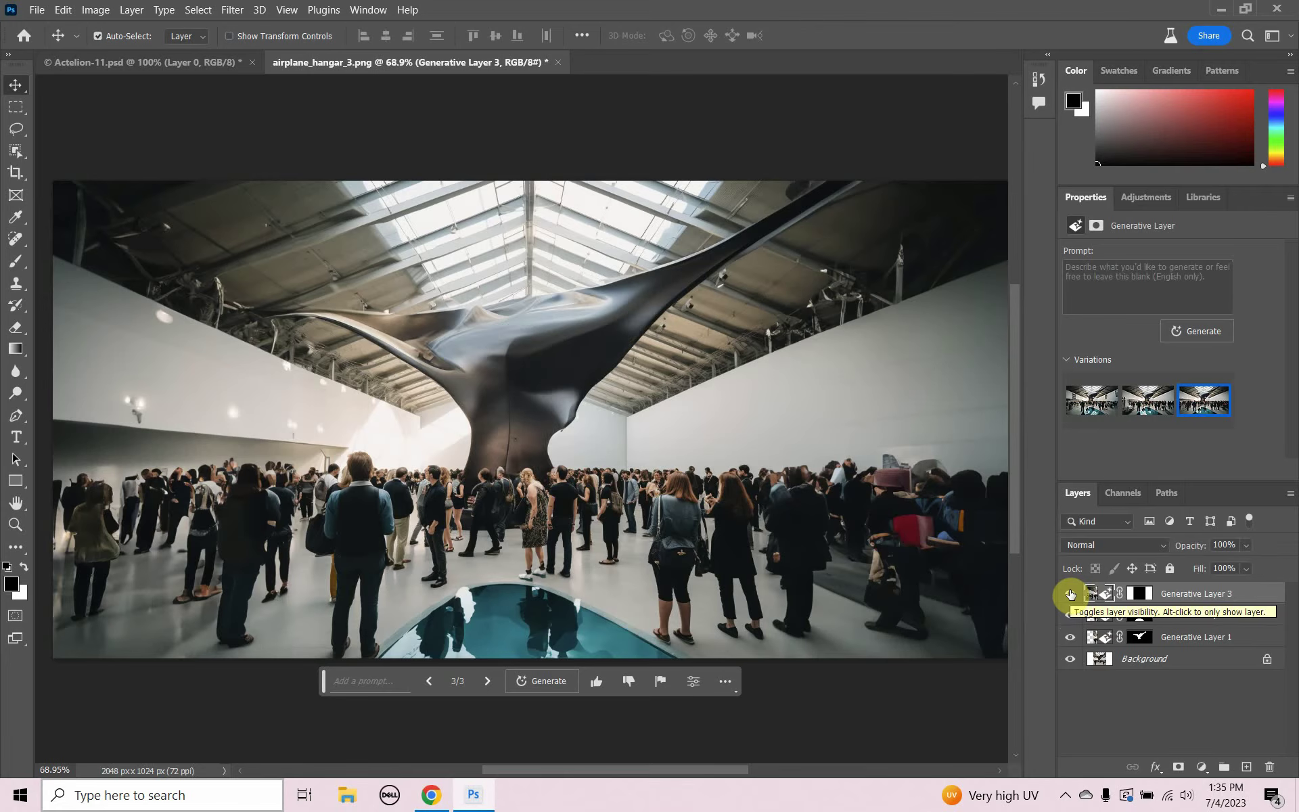
Switch to the Actelion-11.psd document and toggle the visibility of Layer 1 to compare the photo with and without it.
{"action": "left_click", "coordinate": [107, 64]}
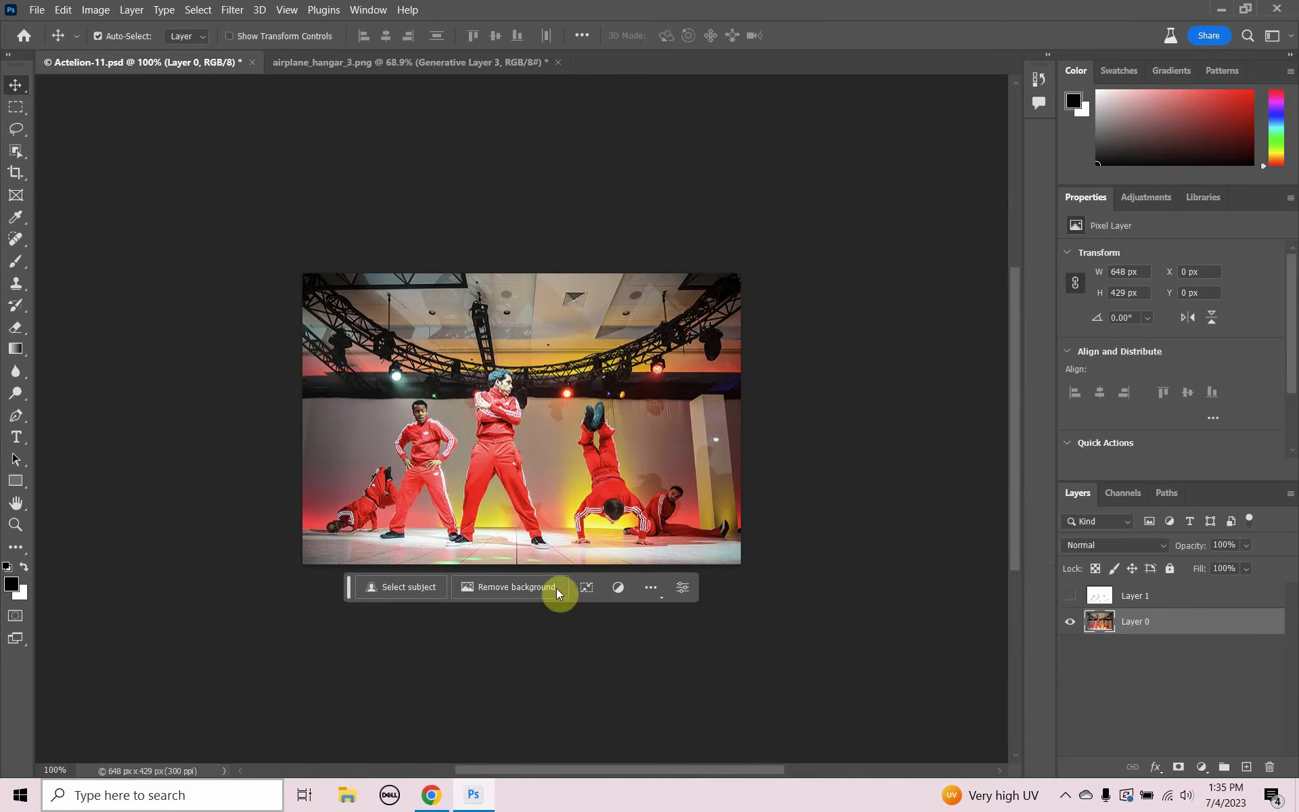
{"action": "left_click", "coordinate": [1069, 598]}
{"action": "left_click", "coordinate": [1069, 599]}
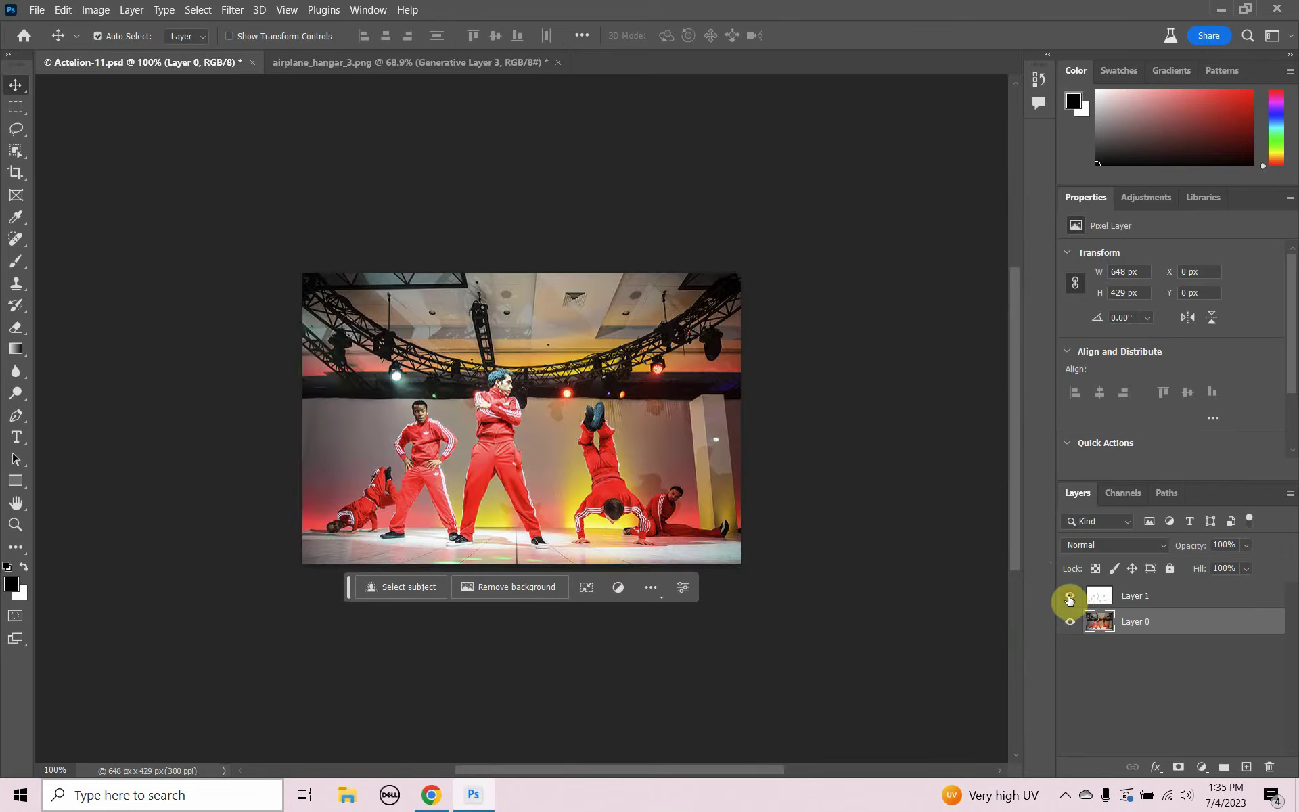
{"action": "left_click", "coordinate": [1069, 598]}
{"action": "left_click", "coordinate": [1070, 598]}
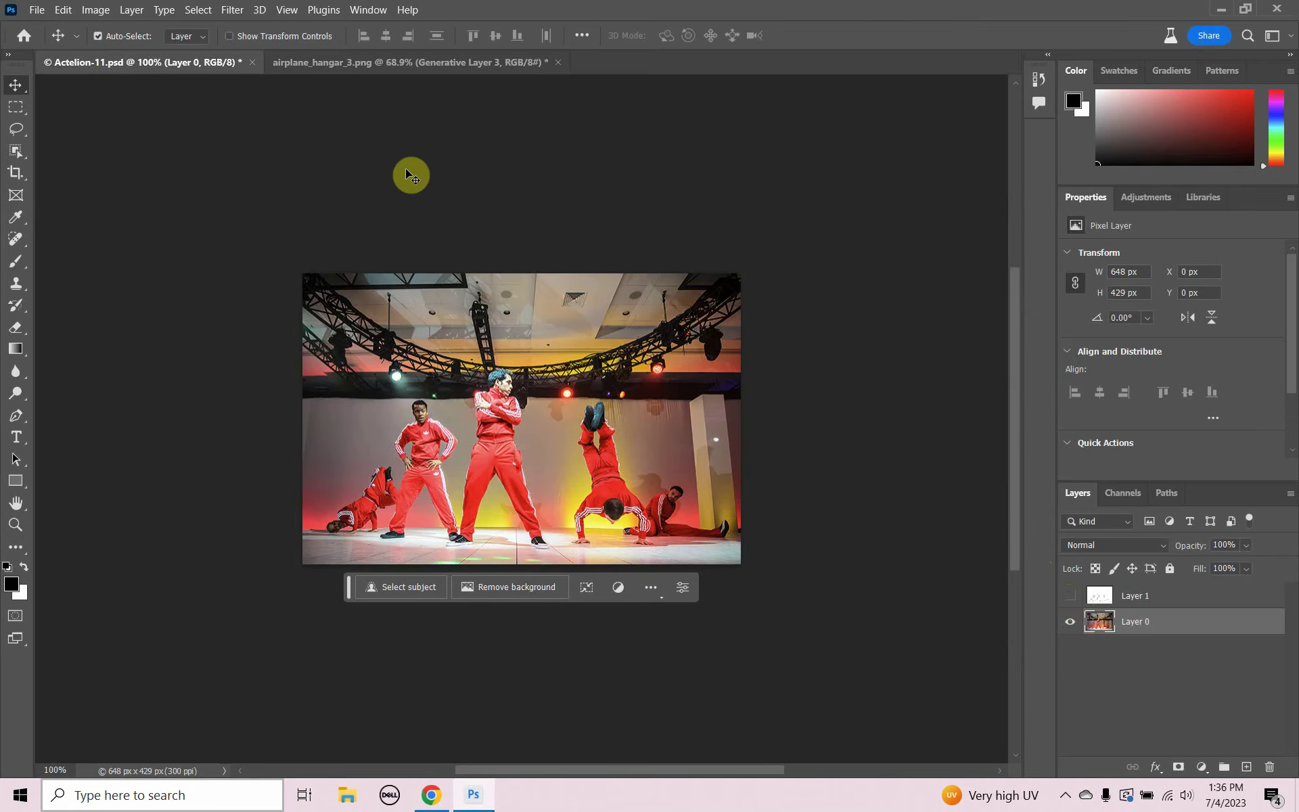
Switch to Chrome and look through the latest video tutorials on the open YouTube channel page.
{"action": "key", "text": "alt+Tab"}
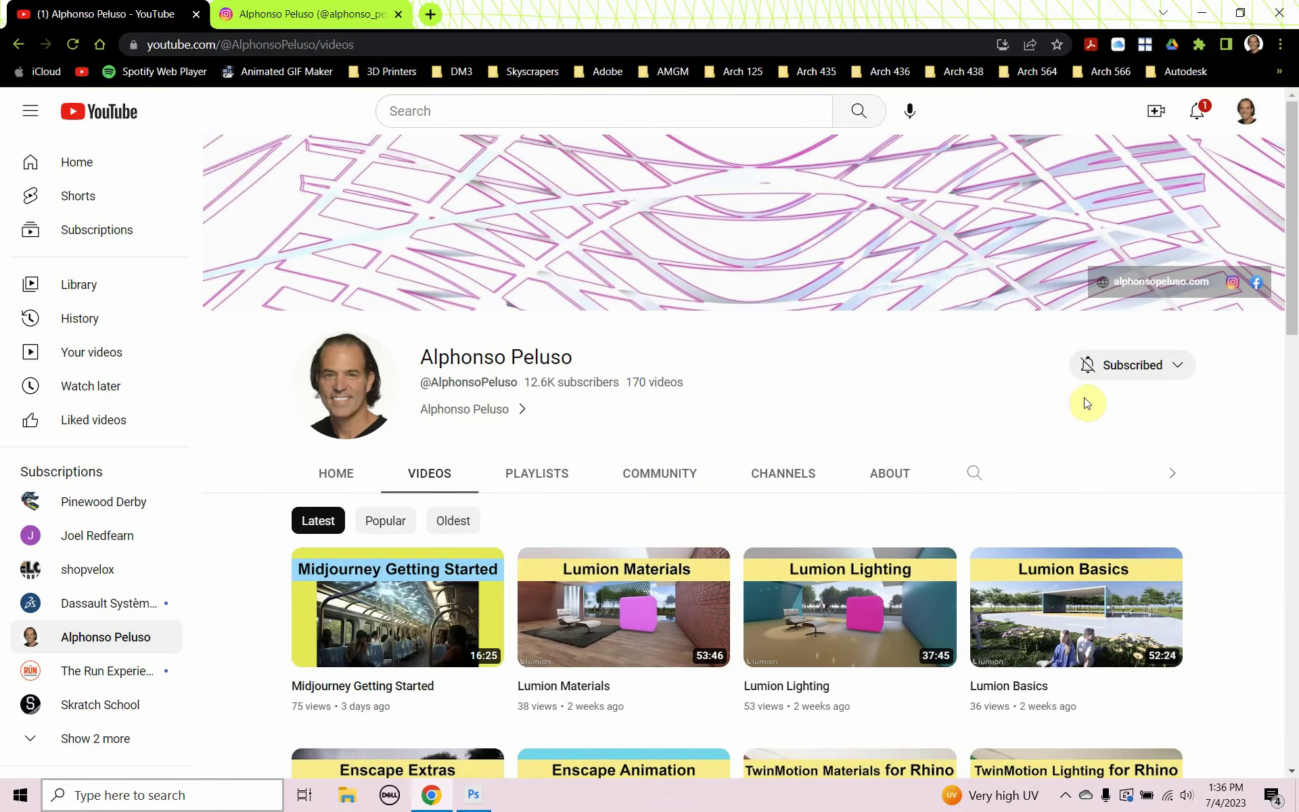
{"action": "scroll", "coordinate": [910, 377], "scroll_direction": "down", "scroll_amount": 1}
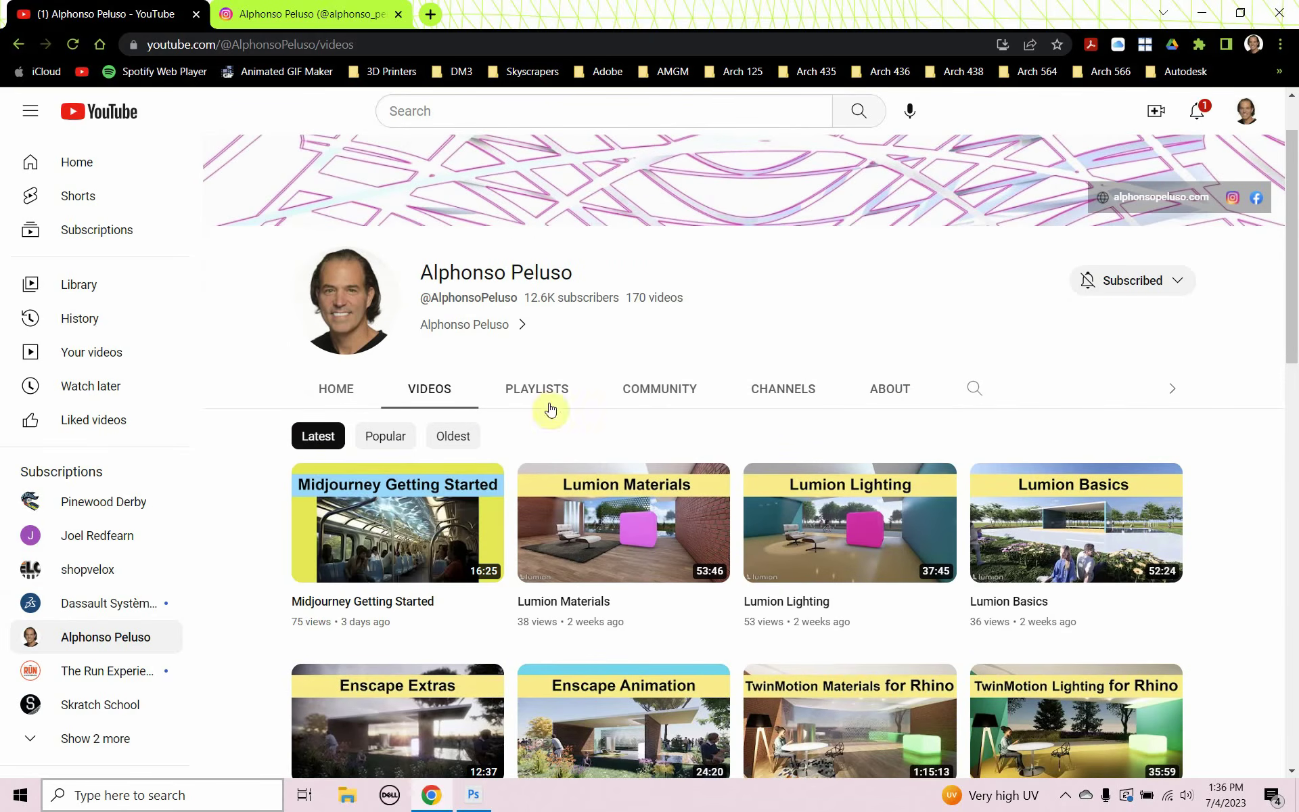
{"action": "mouse_move", "coordinate": [414, 547]}
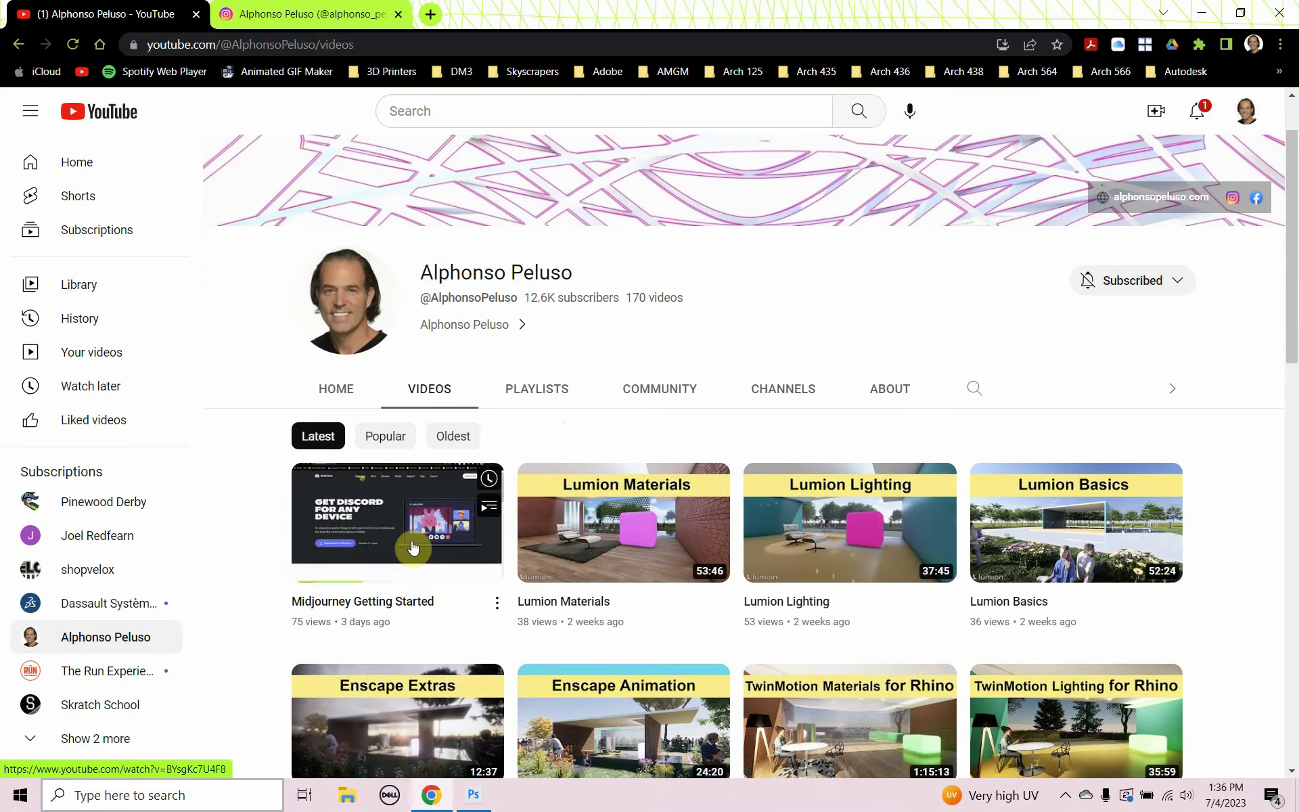
{"action": "mouse_move", "coordinate": [668, 561]}
{"action": "scroll", "coordinate": [668, 561], "scroll_direction": "down", "scroll_amount": 1}
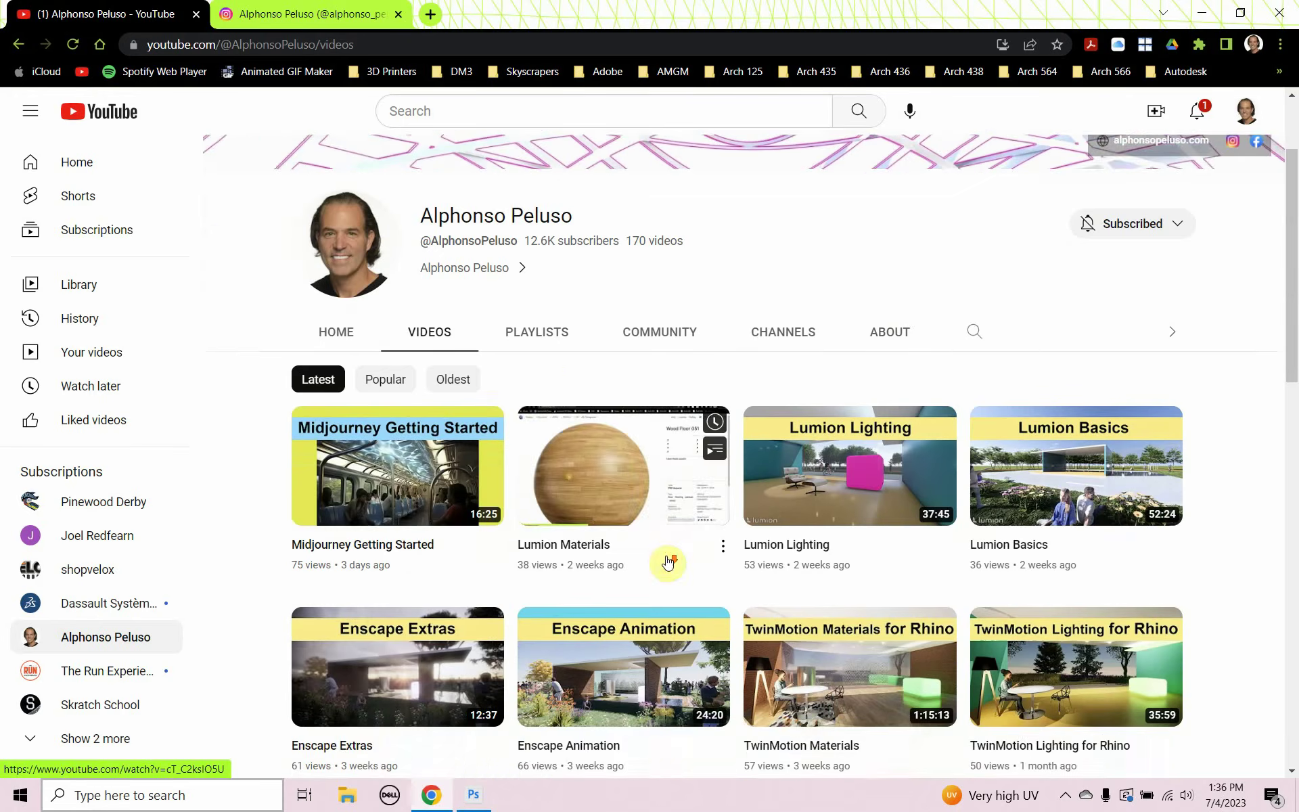
{"action": "scroll", "coordinate": [669, 562], "scroll_direction": "down", "scroll_amount": 2}
{"action": "mouse_move", "coordinate": [1111, 504]}
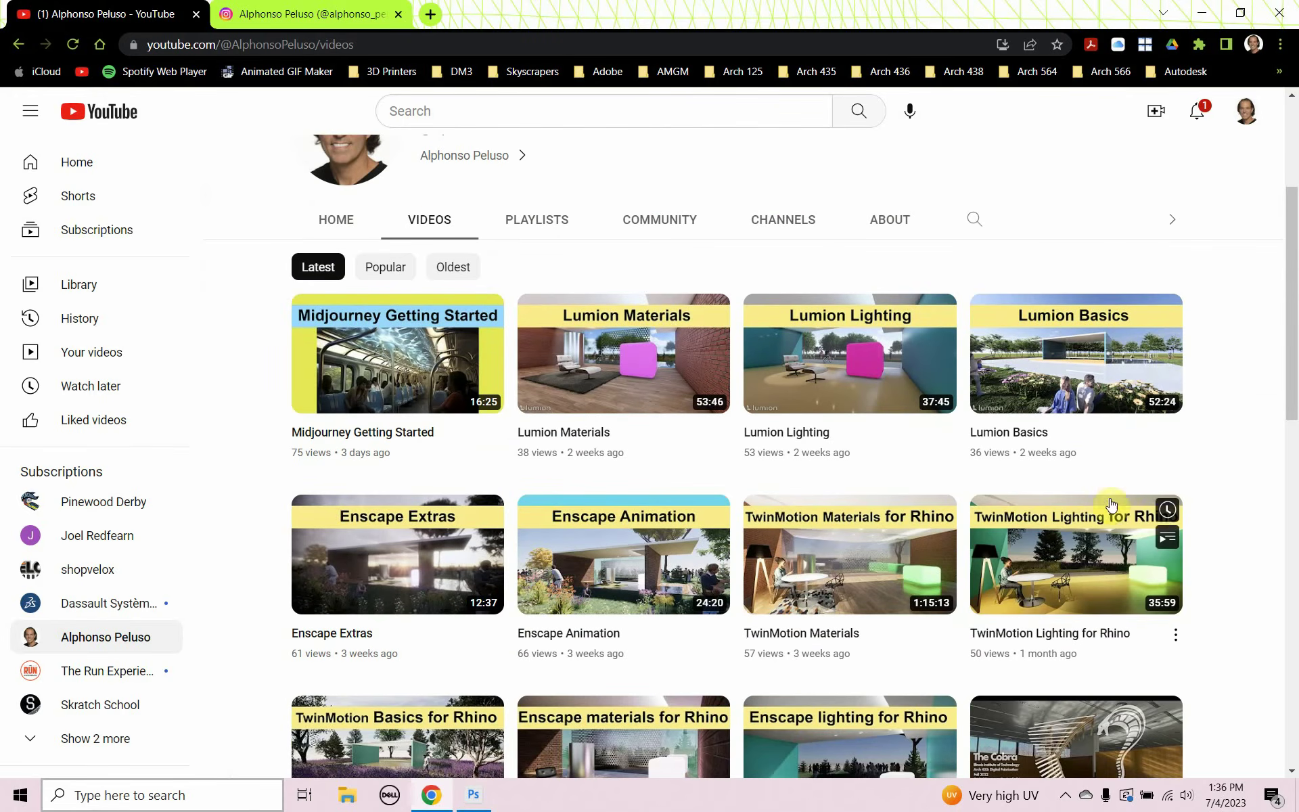
{"action": "mouse_move", "coordinate": [681, 512]}
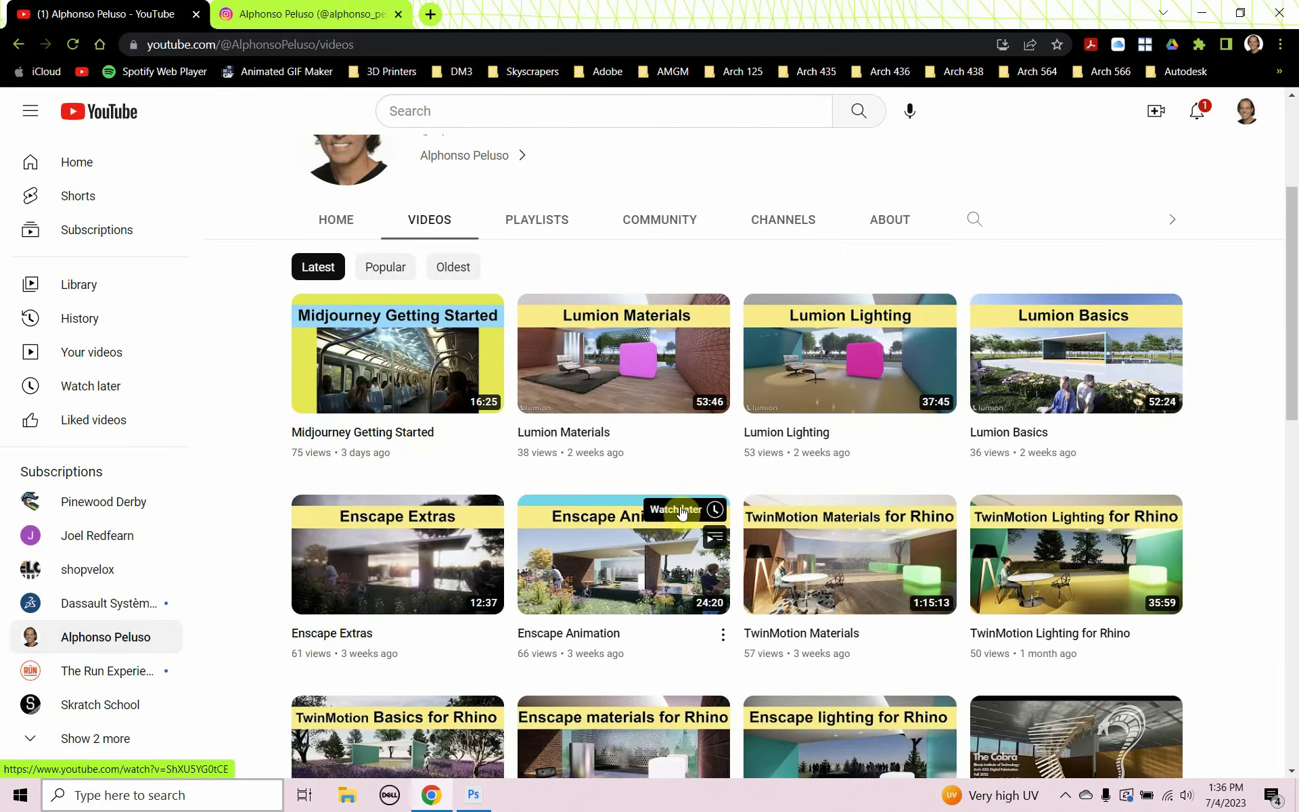
{"action": "scroll", "coordinate": [607, 575], "scroll_direction": "up", "scroll_amount": 4}
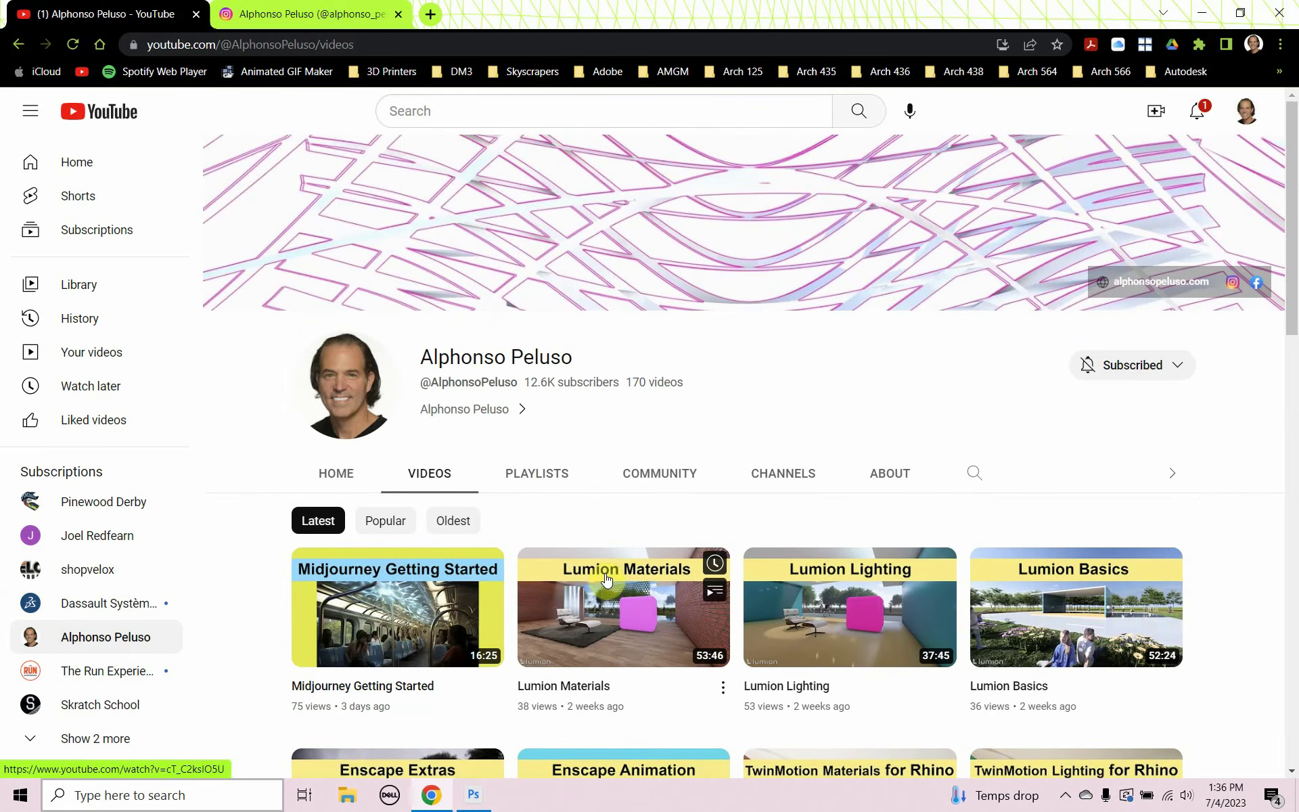
Open the Instagram profile page and look through its grid of posts.
{"action": "left_click", "coordinate": [355, 17]}
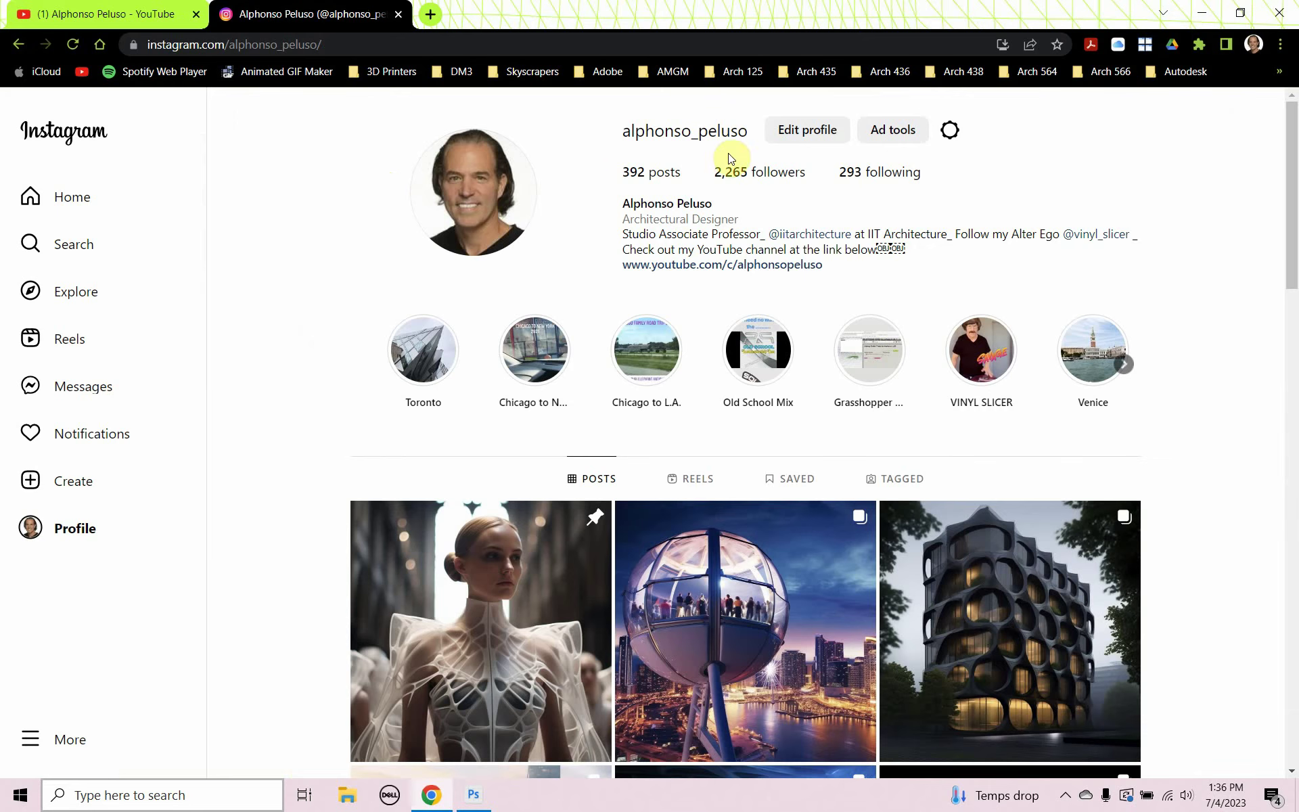
{"action": "scroll", "coordinate": [331, 400], "scroll_direction": "down", "scroll_amount": 7}
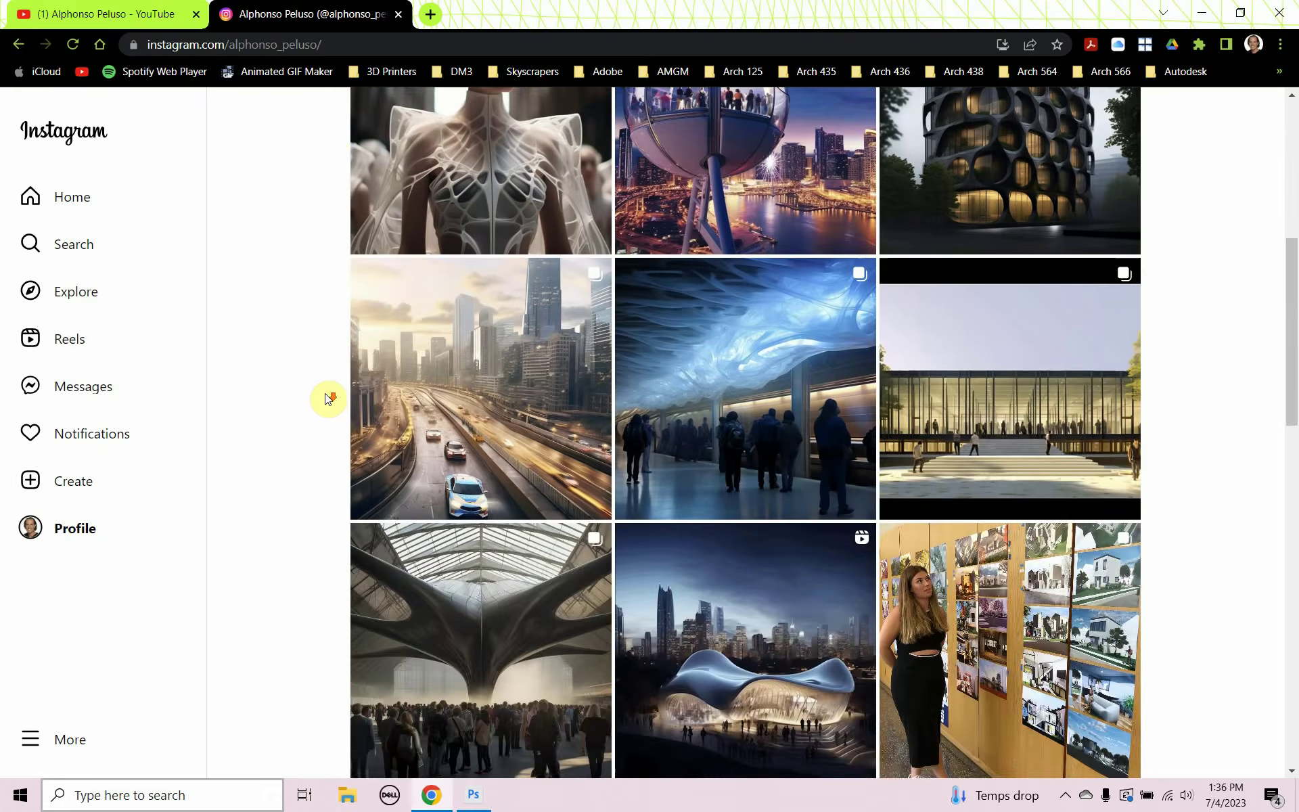
{"action": "scroll", "coordinate": [327, 398], "scroll_direction": "down", "scroll_amount": 4}
{"action": "scroll", "coordinate": [327, 398], "scroll_direction": "up", "scroll_amount": 5}
{"action": "scroll", "coordinate": [327, 398], "scroll_direction": "down", "scroll_amount": 3}
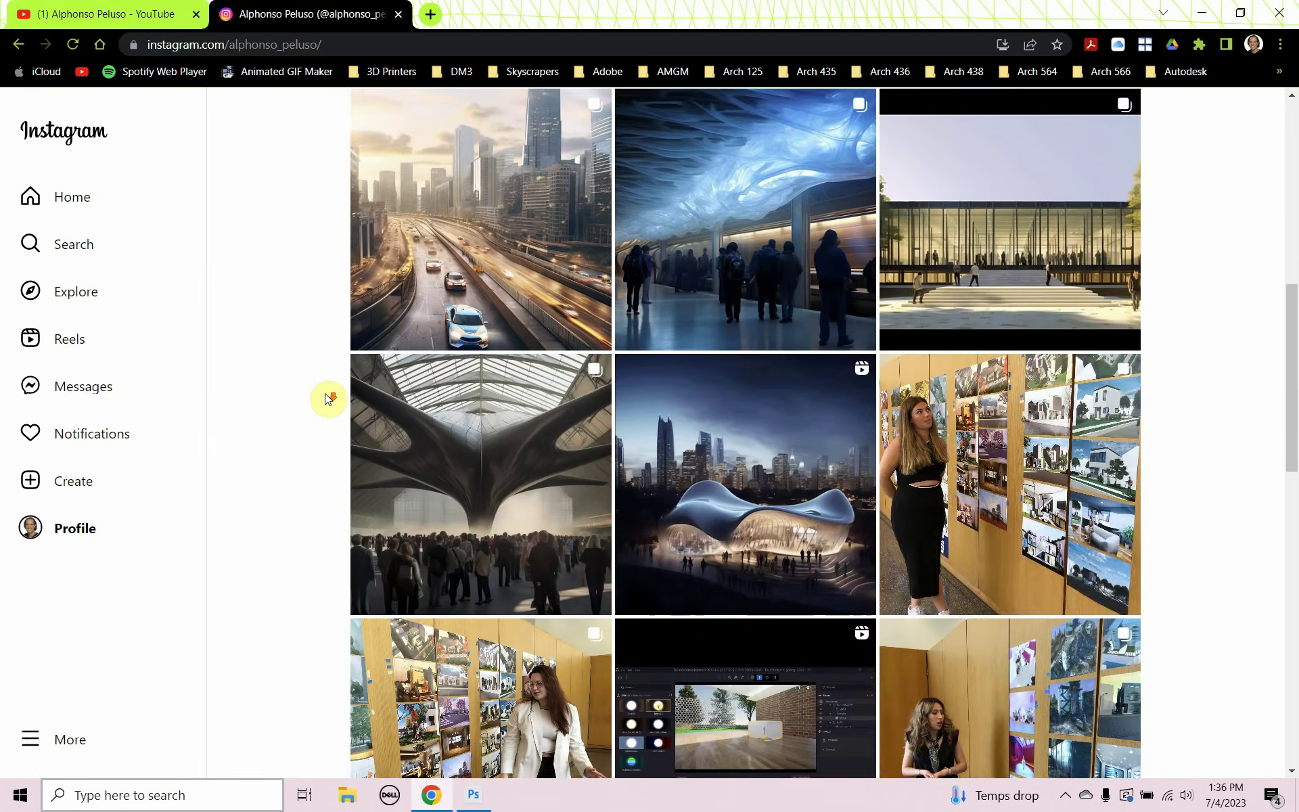
{"action": "scroll", "coordinate": [1042, 511], "scroll_direction": "down", "scroll_amount": 2}
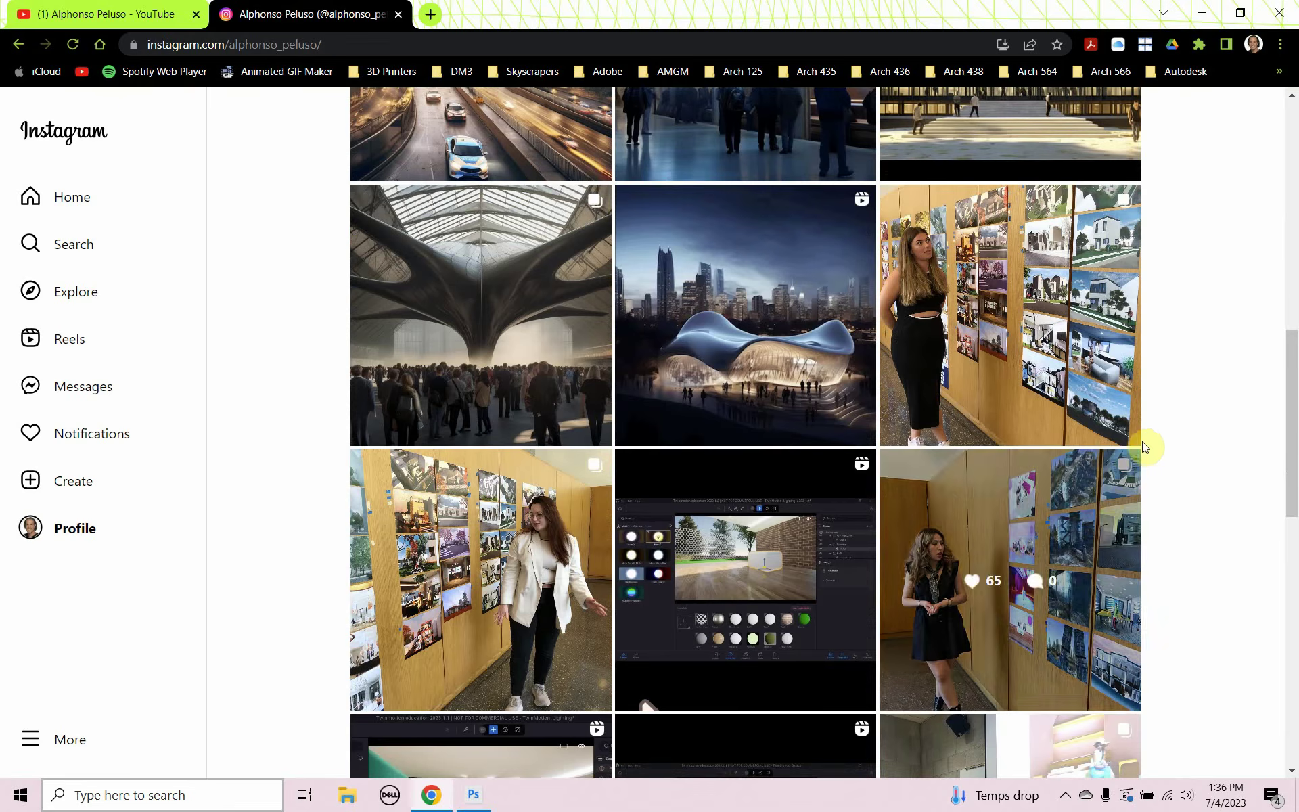
{"action": "scroll", "coordinate": [1169, 532], "scroll_direction": "up", "scroll_amount": 5}
{"action": "scroll", "coordinate": [1169, 533], "scroll_direction": "up", "scroll_amount": 5}
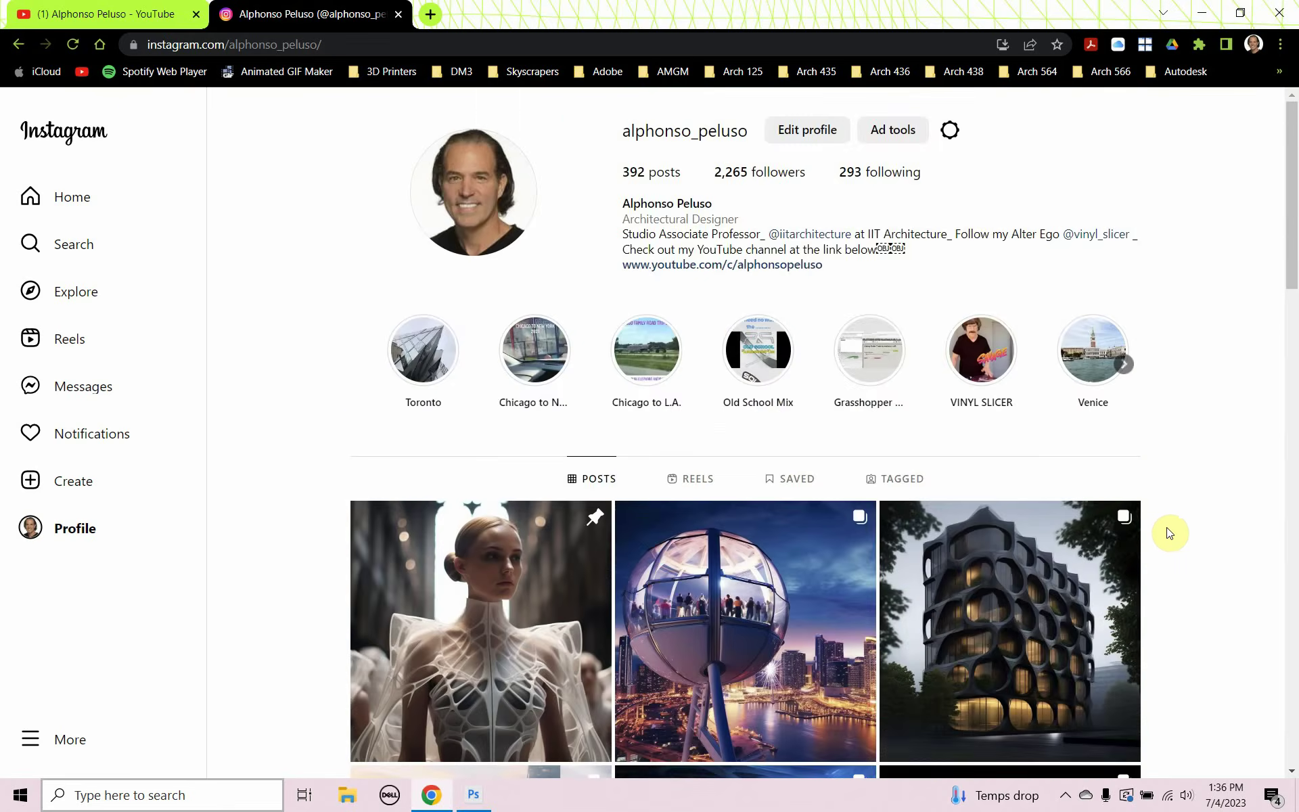
Switch back to Photoshop and select all five dancers in red tracksuits together with the Object Selection tool.
{"action": "key", "text": "alt+Tab"}
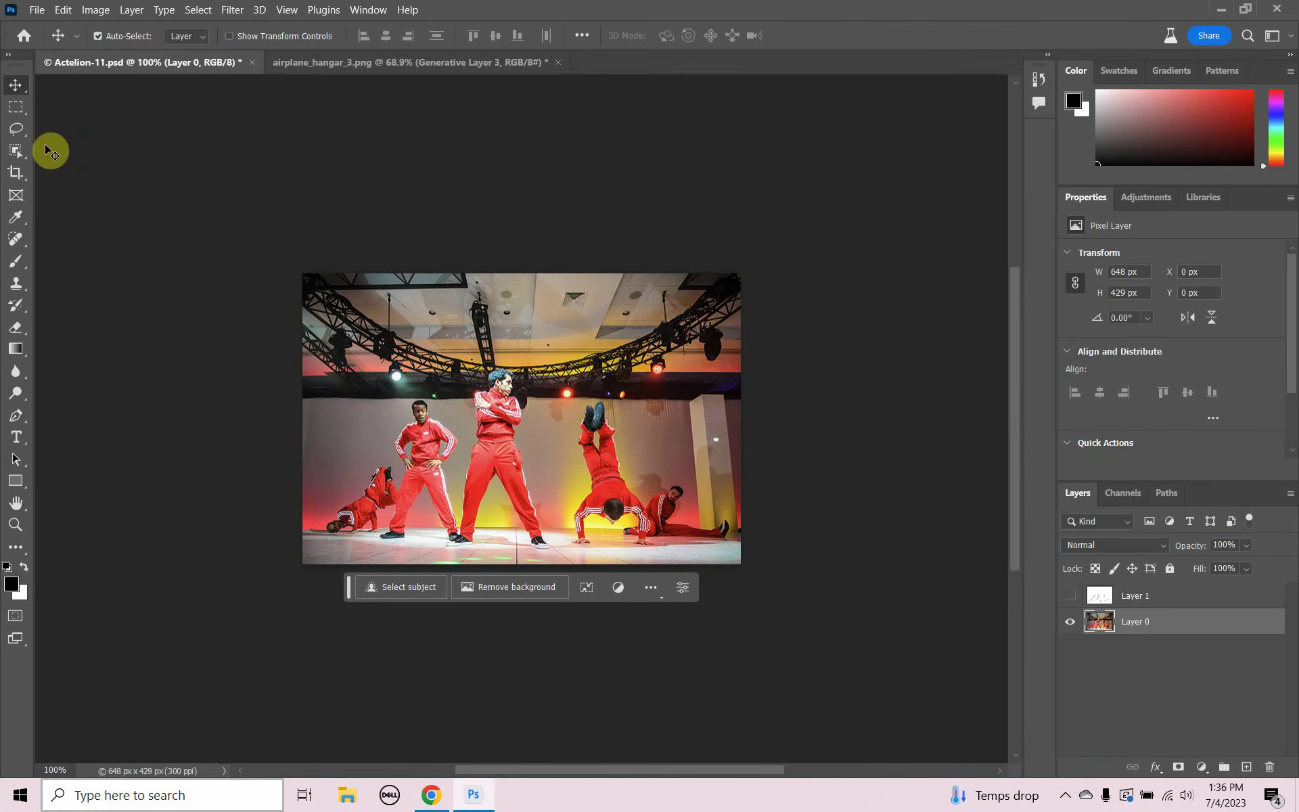
{"action": "left_click", "coordinate": [12, 160]}
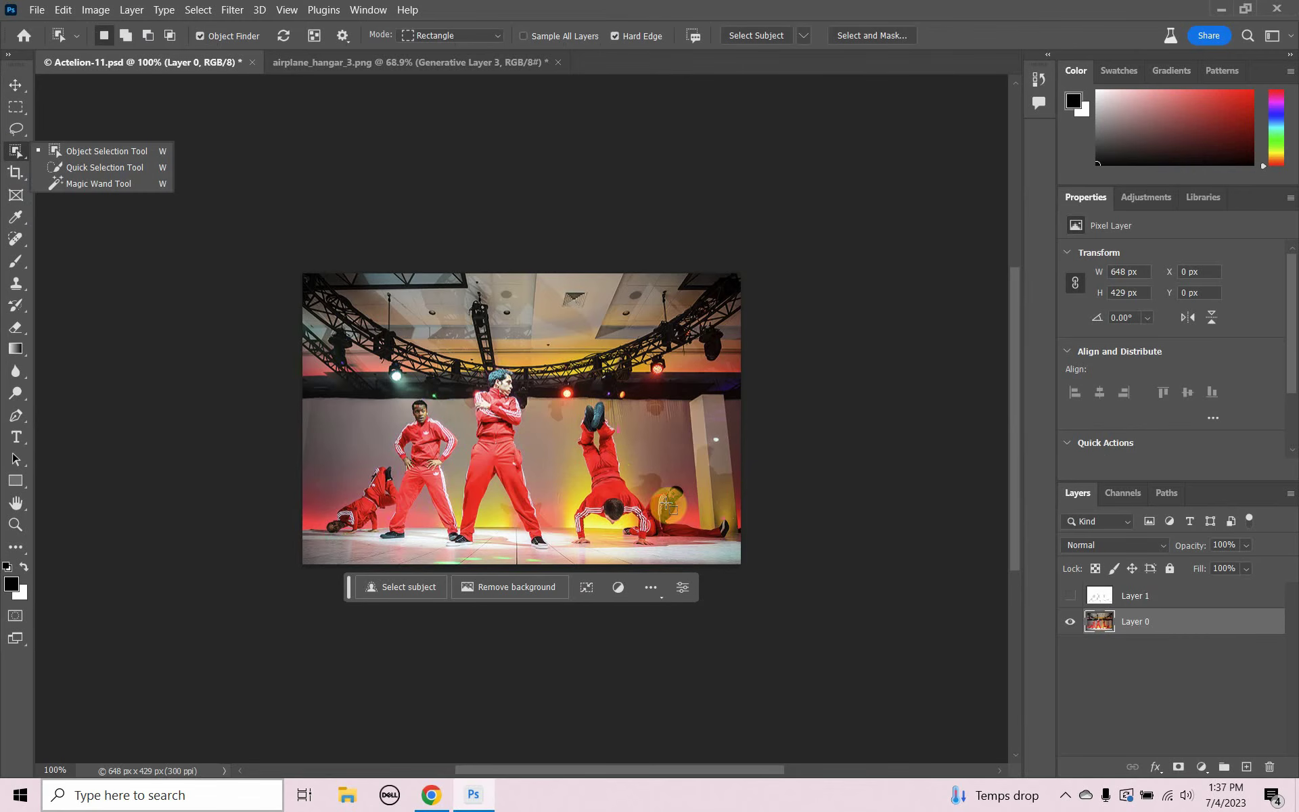
{"action": "left_click", "coordinate": [385, 497]}
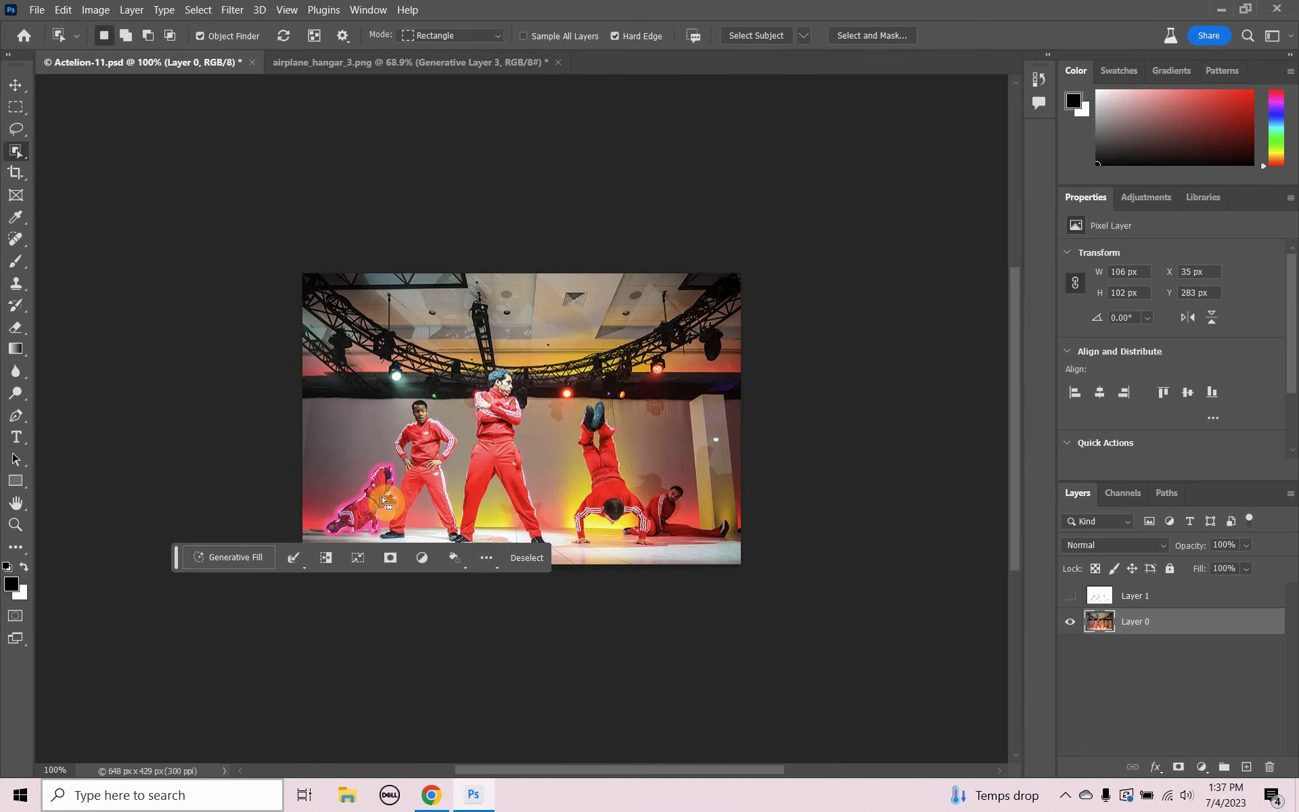
{"action": "left_click", "coordinate": [429, 476], "text": "shift"}
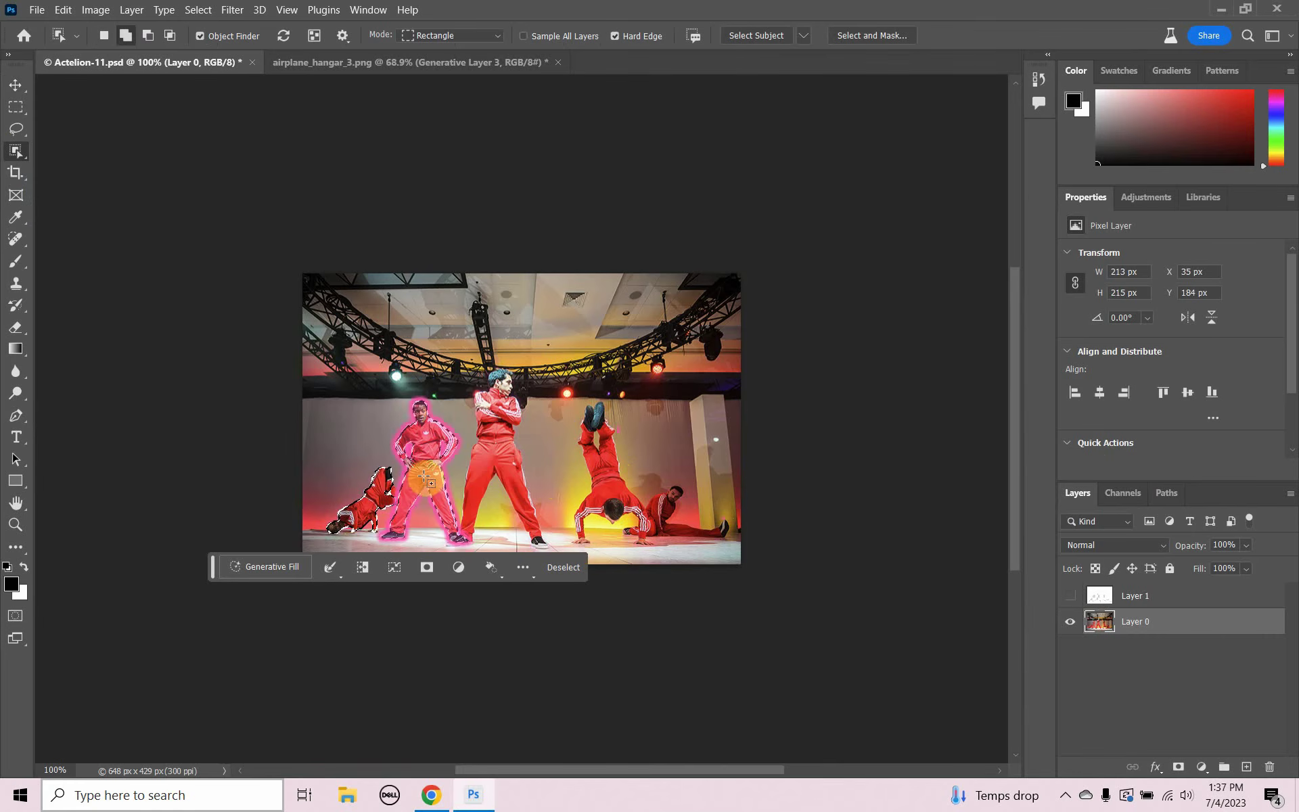
{"action": "left_click", "coordinate": [498, 474], "text": "shift"}
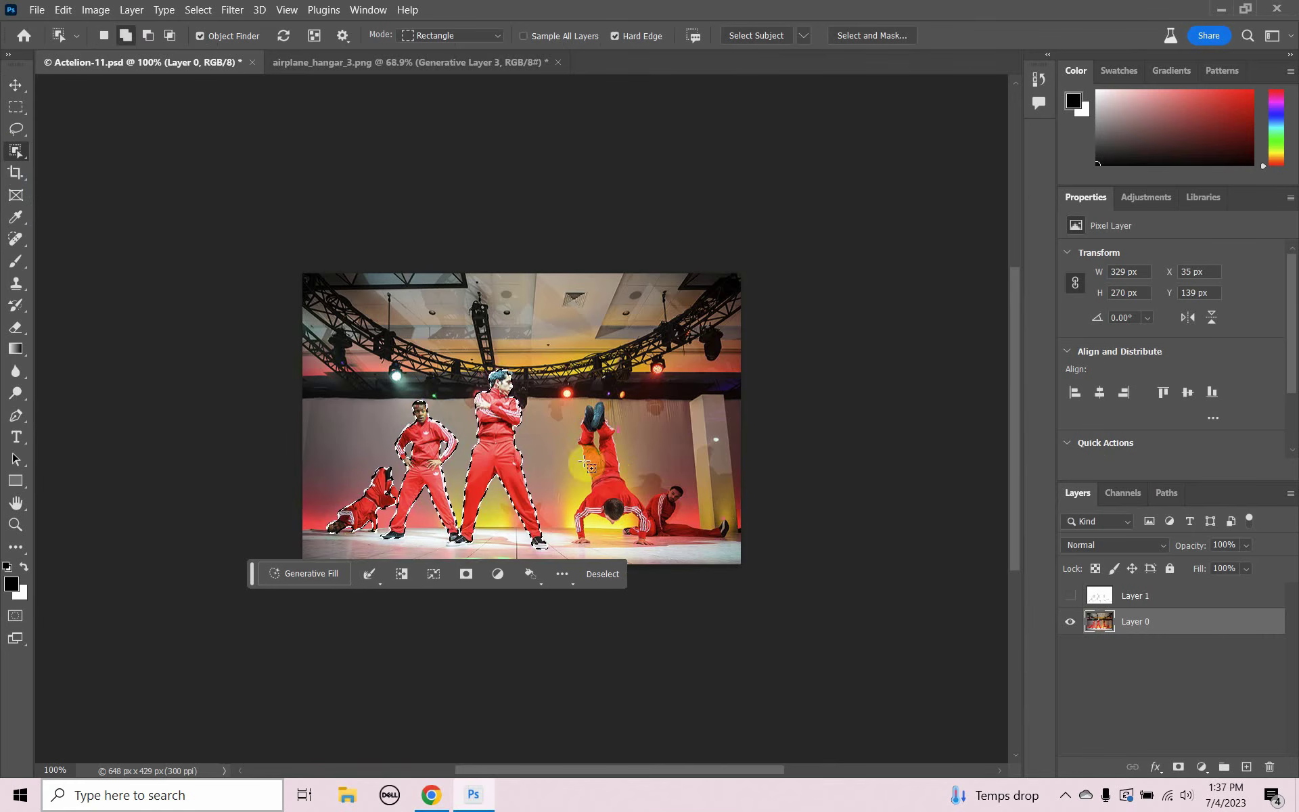
{"action": "left_click", "coordinate": [604, 465], "text": "shift"}
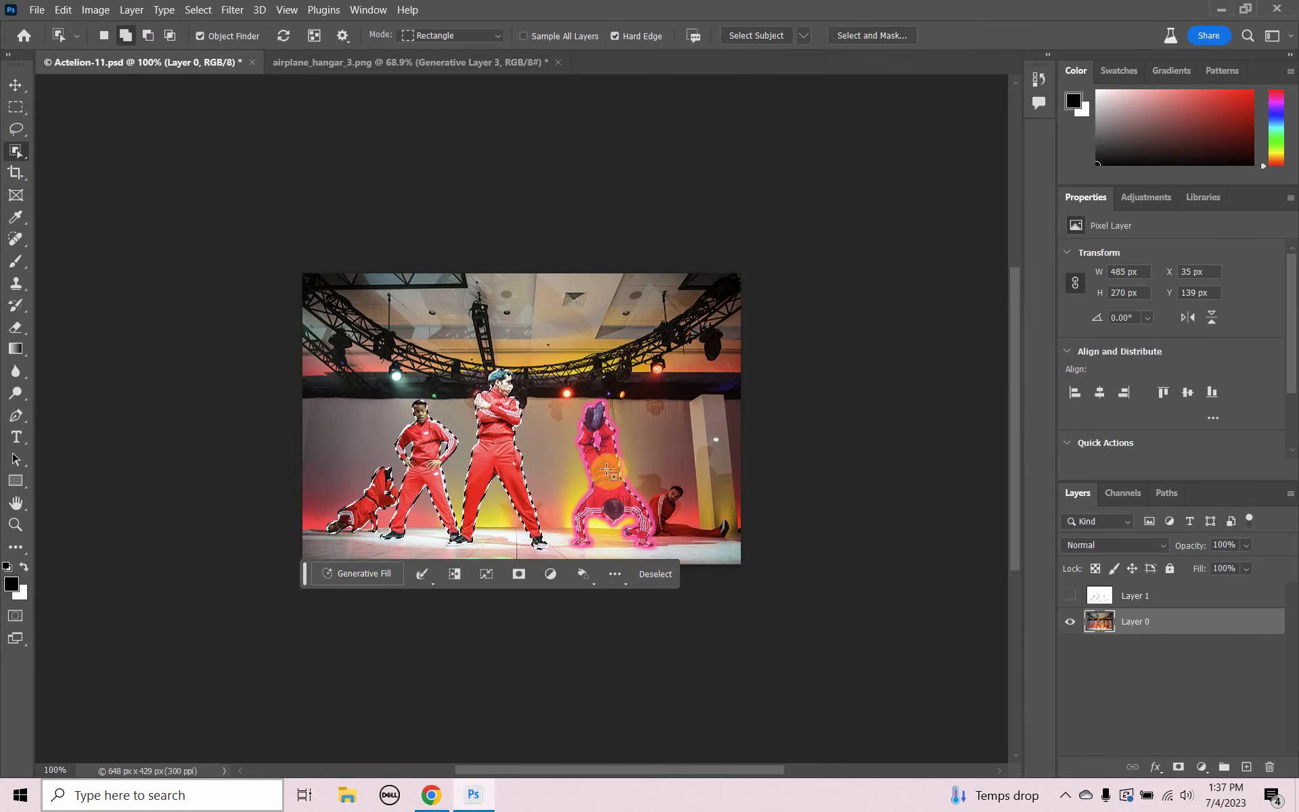
{"action": "left_click", "coordinate": [659, 507], "text": "shift"}
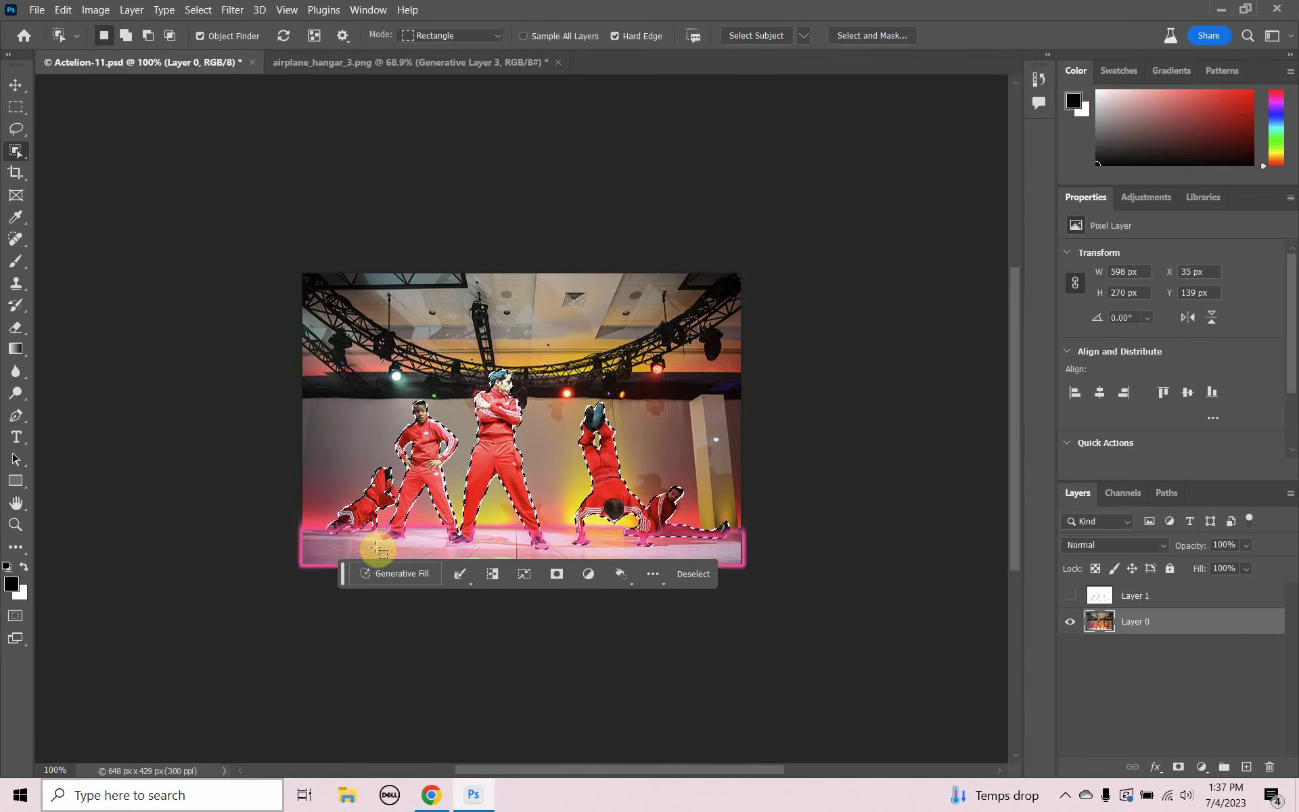
Add the missed area around the raised legs of the leftmost dancer to the selection with the Polygonal Lasso tool.
{"action": "left_click", "coordinate": [15, 524]}
{"action": "left_click_drag", "start_coordinate": [384, 489], "coordinate": [426, 174]}
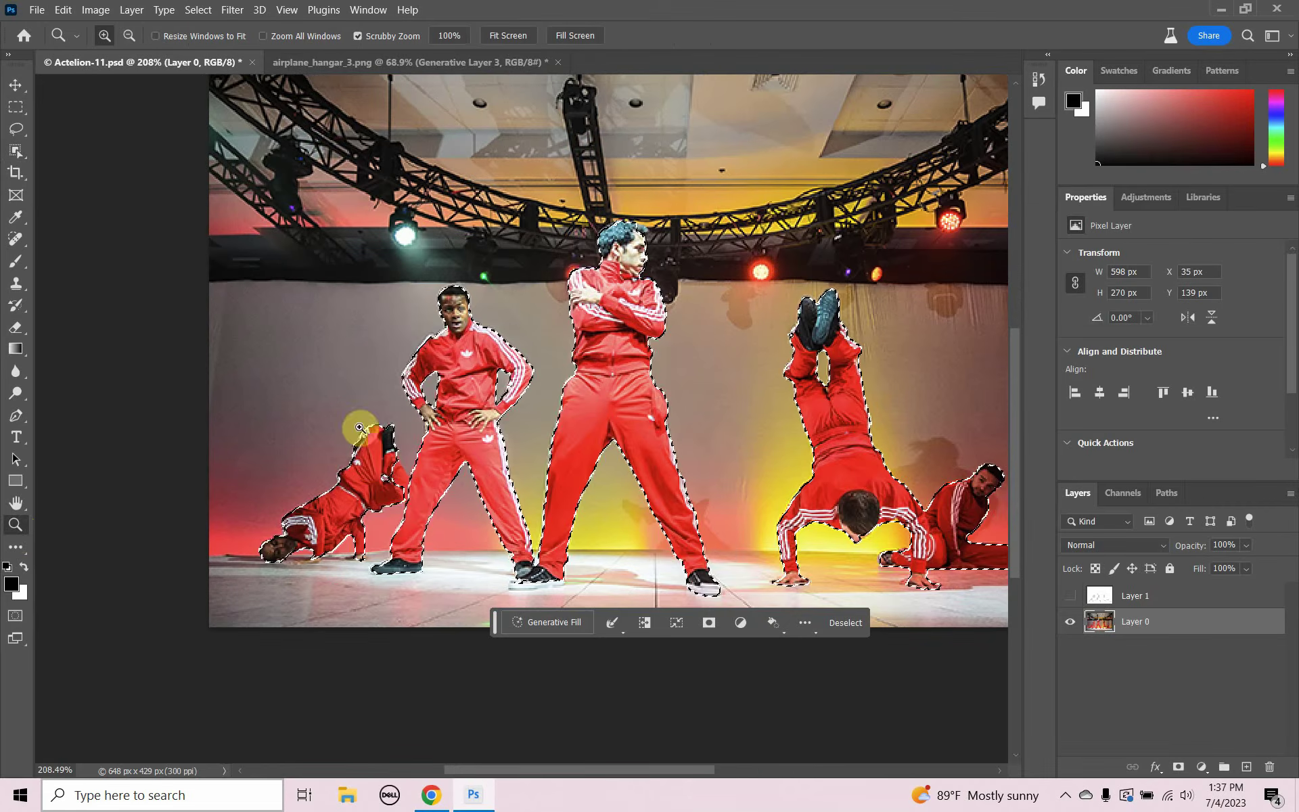
{"action": "left_click_drag", "start_coordinate": [399, 499], "coordinate": [400, 545]}
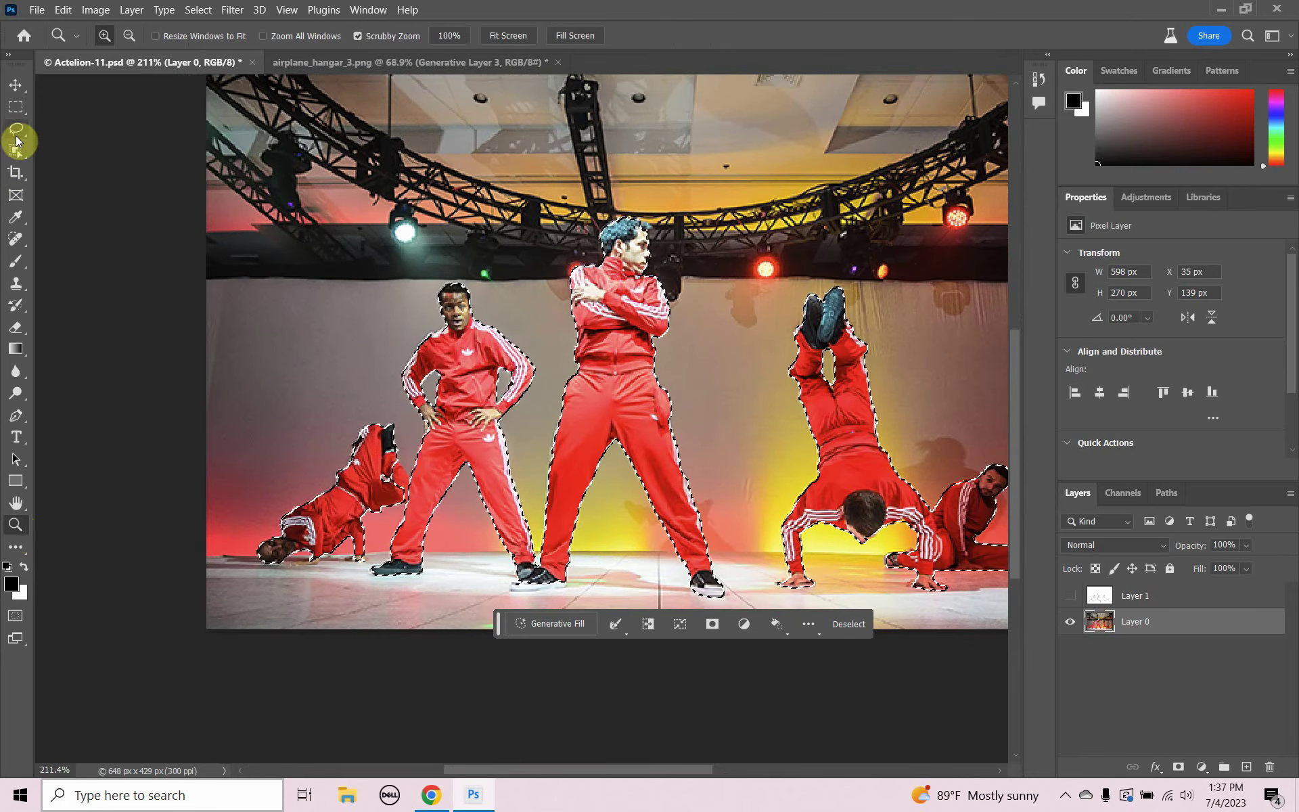
{"action": "left_click", "coordinate": [16, 135]}
{"action": "right_click", "coordinate": [16, 135]}
{"action": "left_click", "coordinate": [58, 147]}
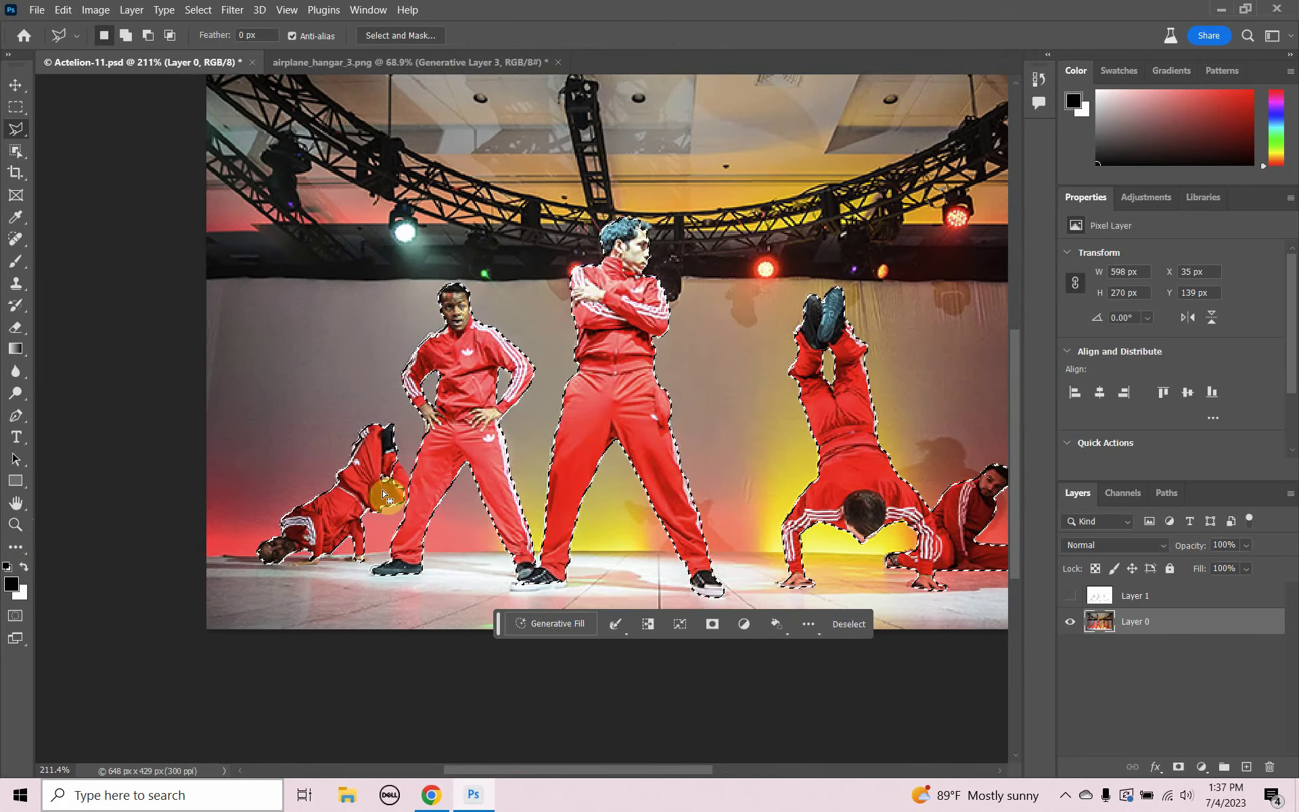
{"action": "left_click", "coordinate": [386, 497], "text": "shift"}
{"action": "left_click", "coordinate": [414, 506]}
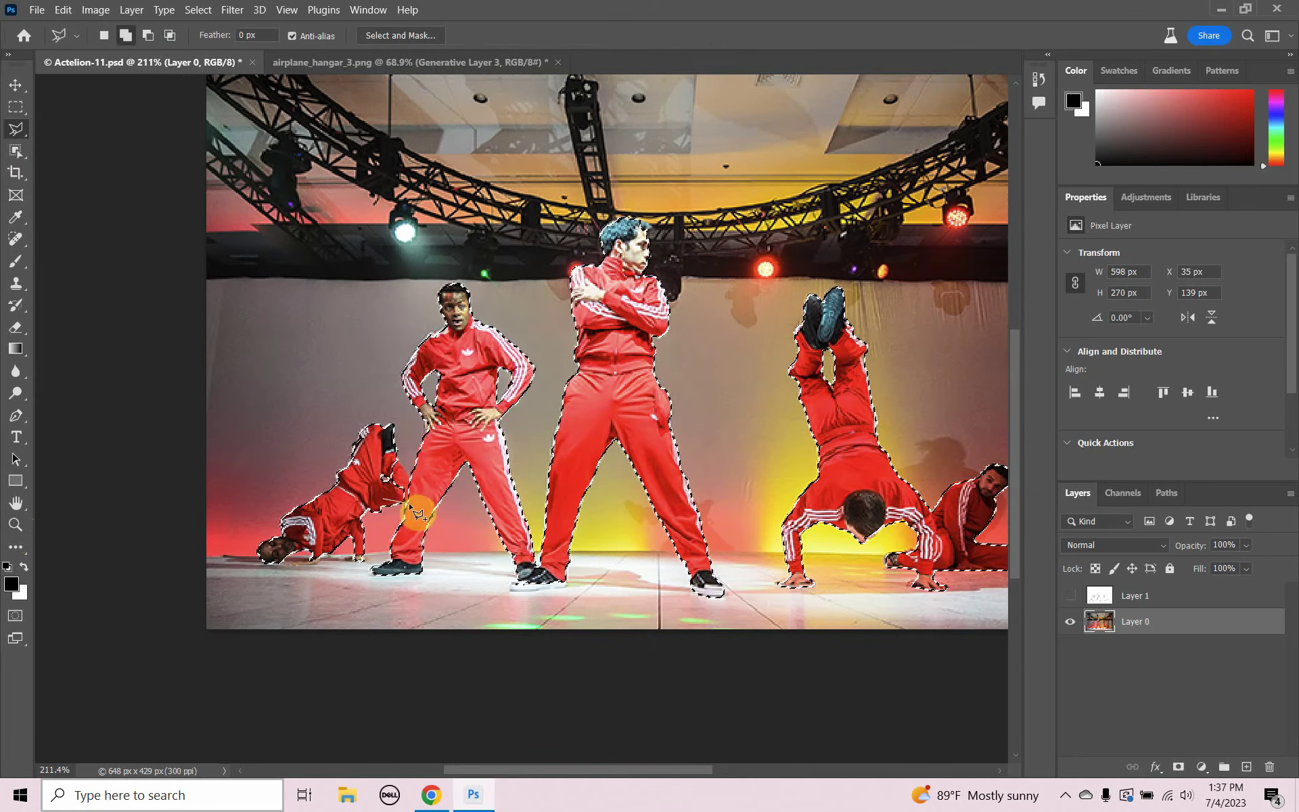
{"action": "left_click", "coordinate": [409, 482]}
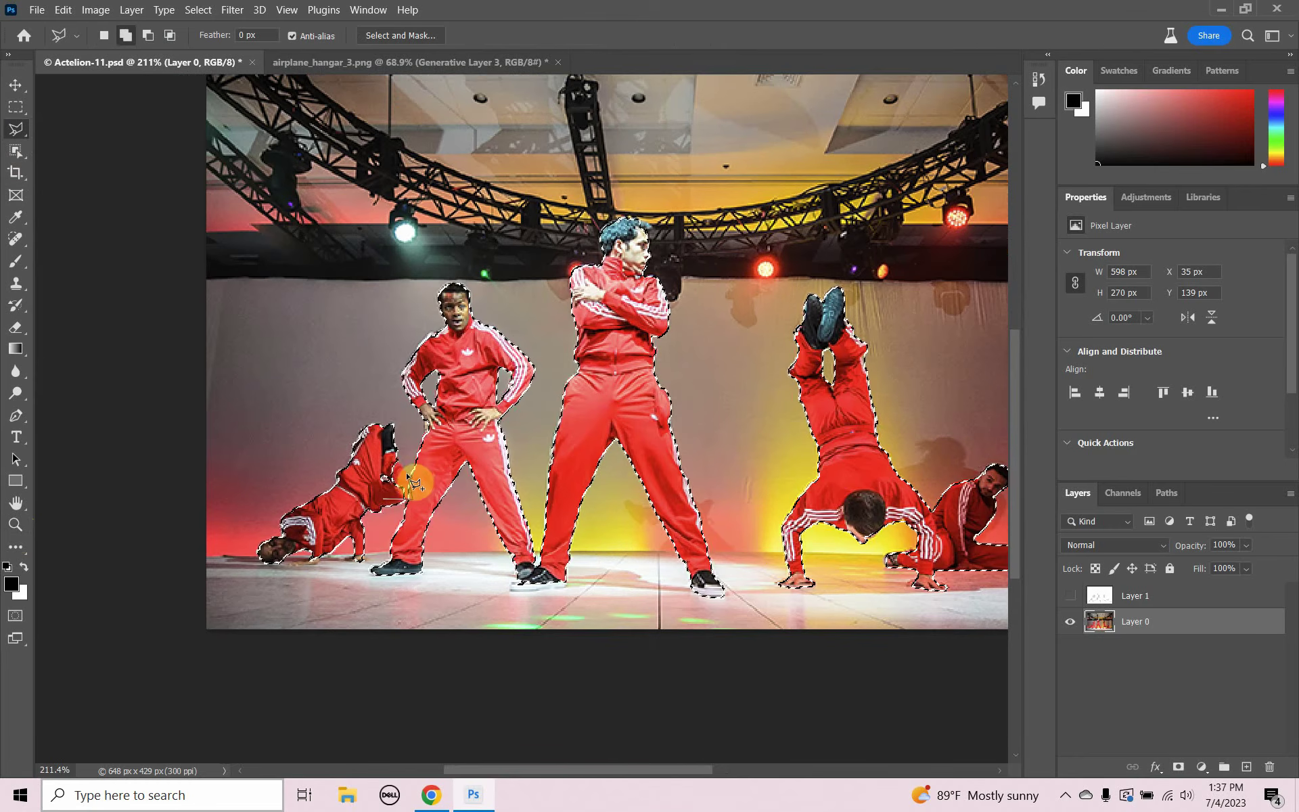
{"action": "left_click", "coordinate": [396, 452]}
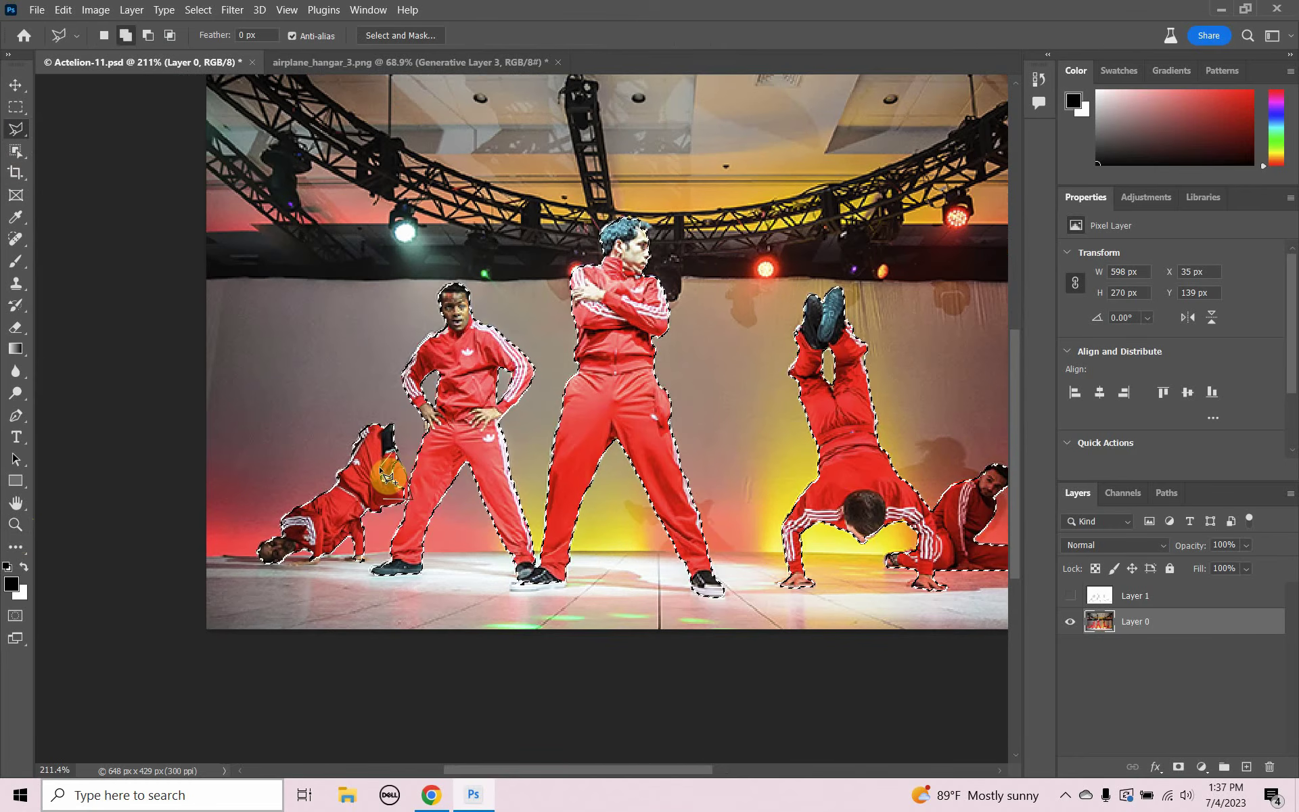
{"action": "double_click", "coordinate": [381, 468]}
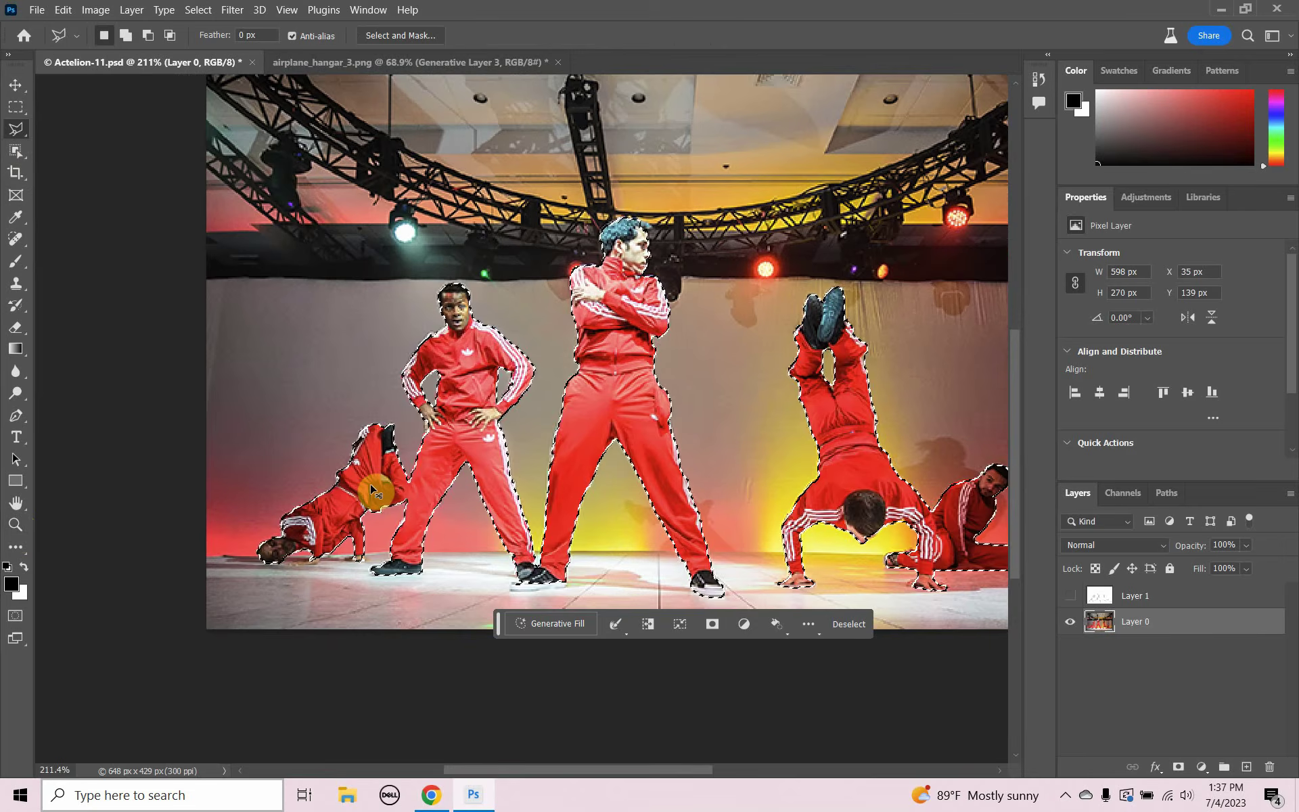
Create a new blank layer directly above Layer 0 with Normal mode and 100% opacity.
{"action": "key", "text": "ctrl+0"}
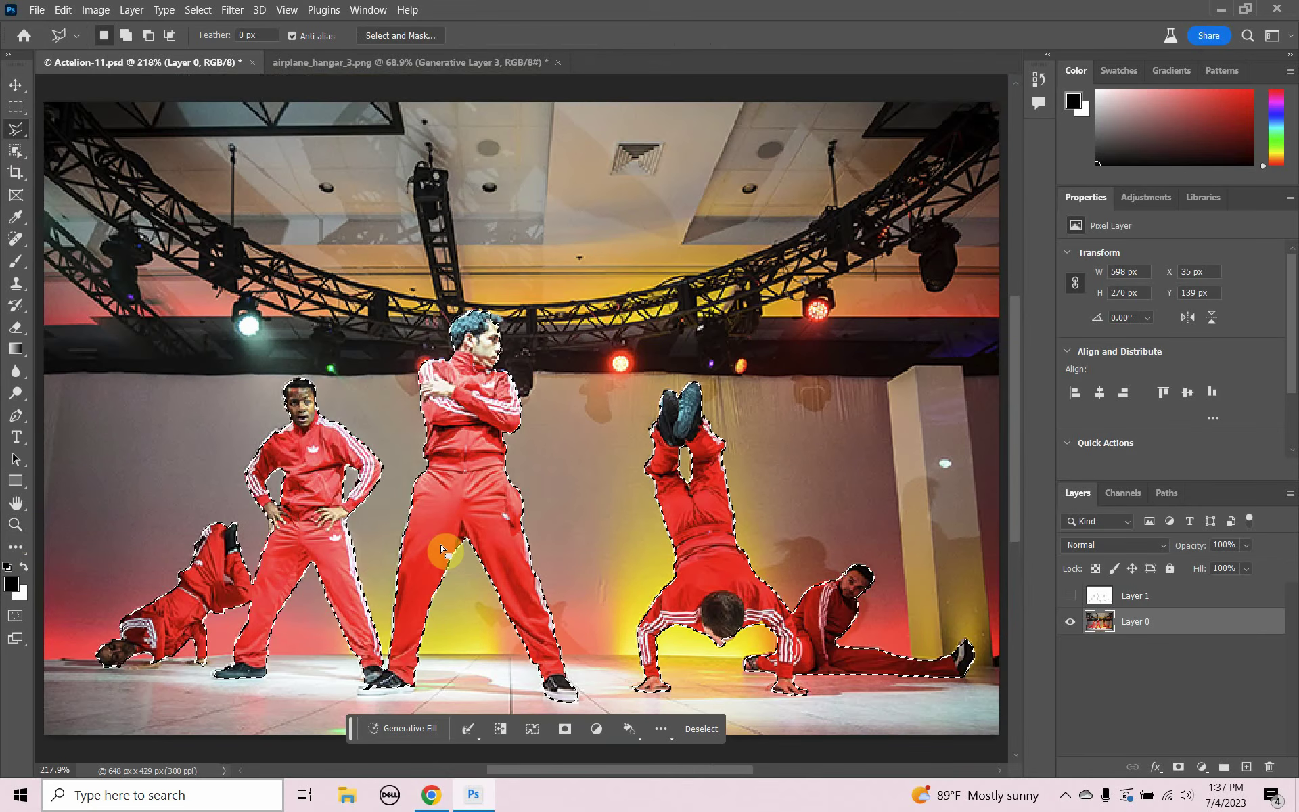
{"action": "key", "text": "shift"}
{"action": "key", "text": "ctrl+shift+n"}
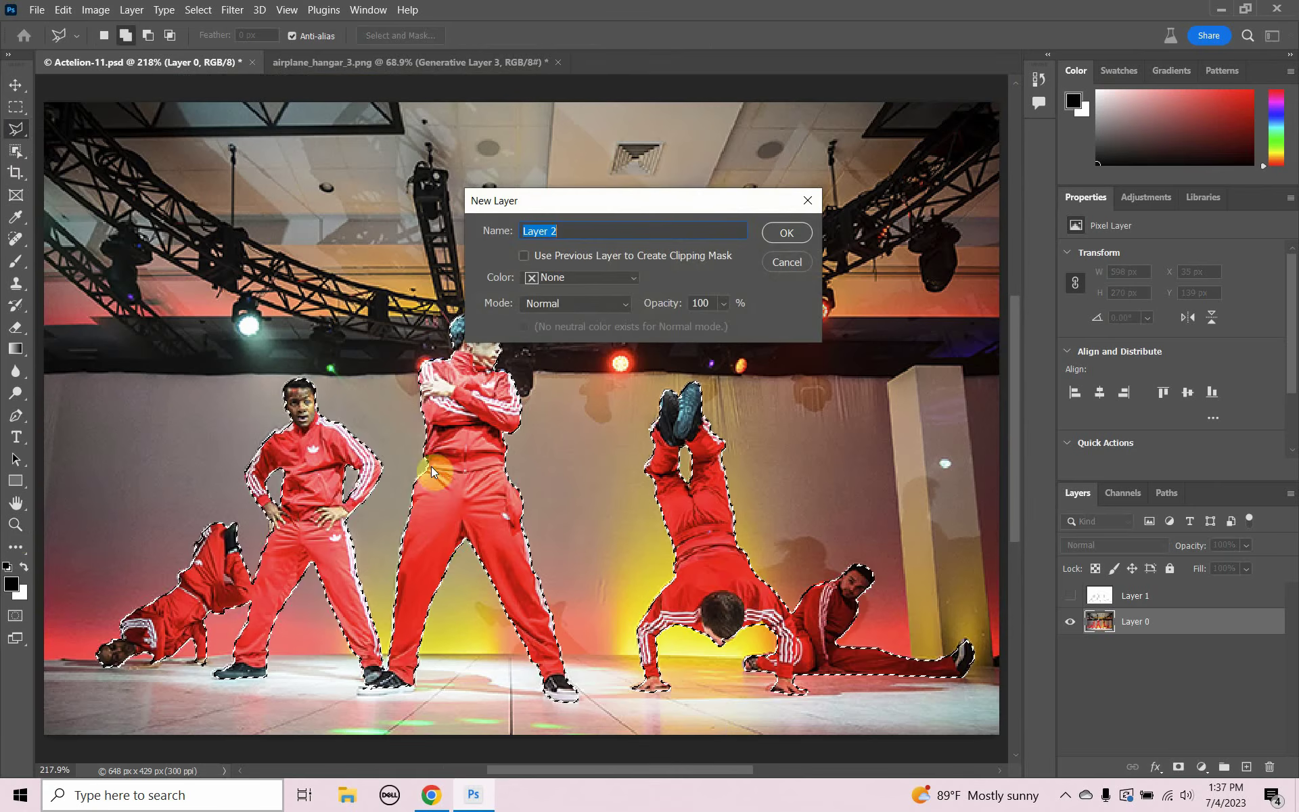
{"action": "left_click", "coordinate": [787, 233]}
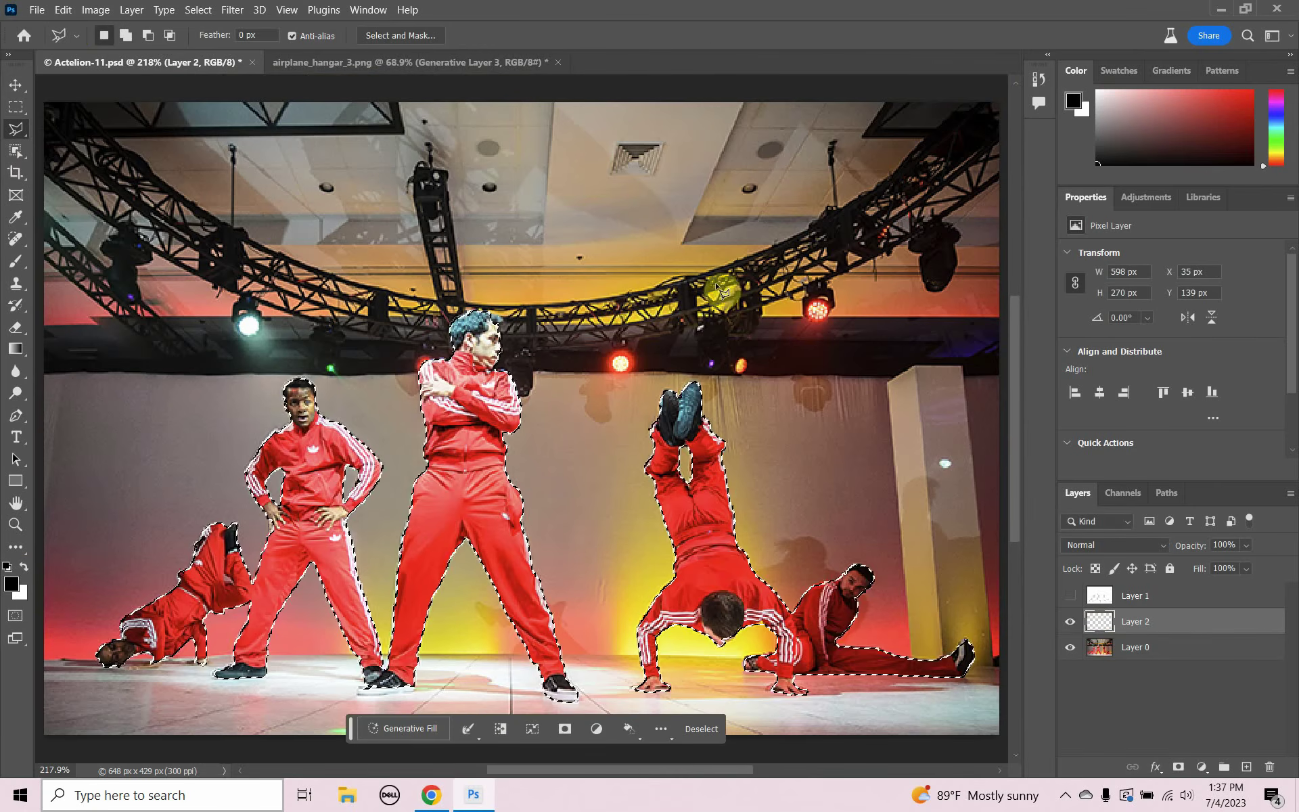
{"action": "left_click", "coordinate": [62, 10]}
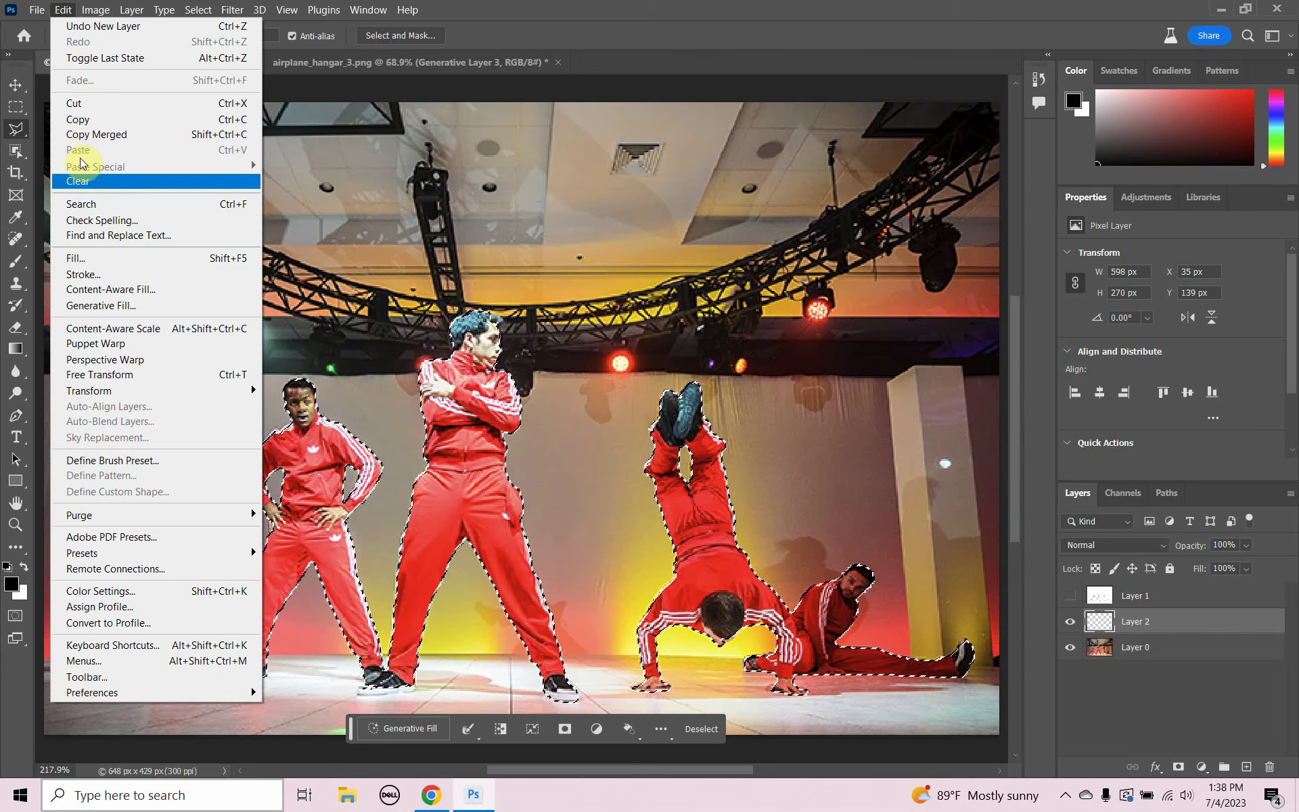
{"action": "left_click", "coordinate": [93, 262]}
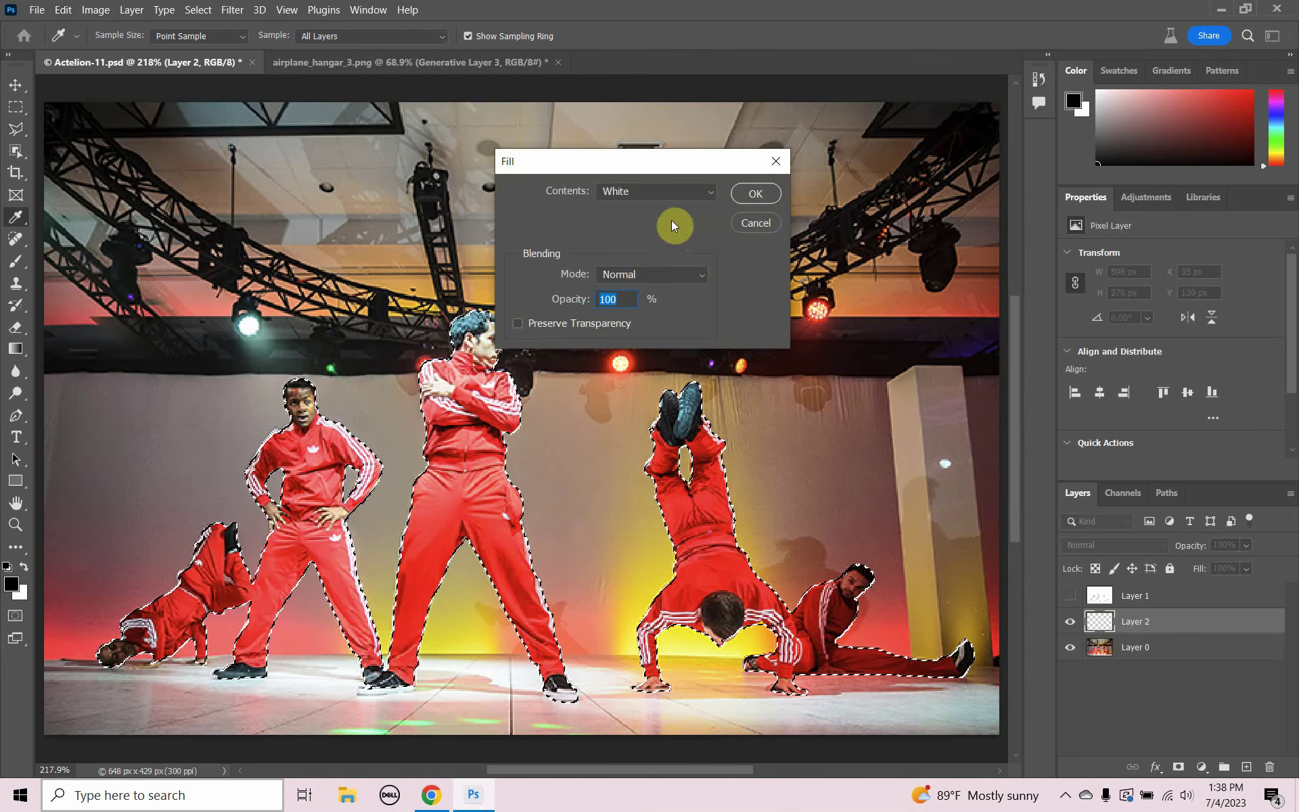
{"action": "left_click", "coordinate": [775, 194]}
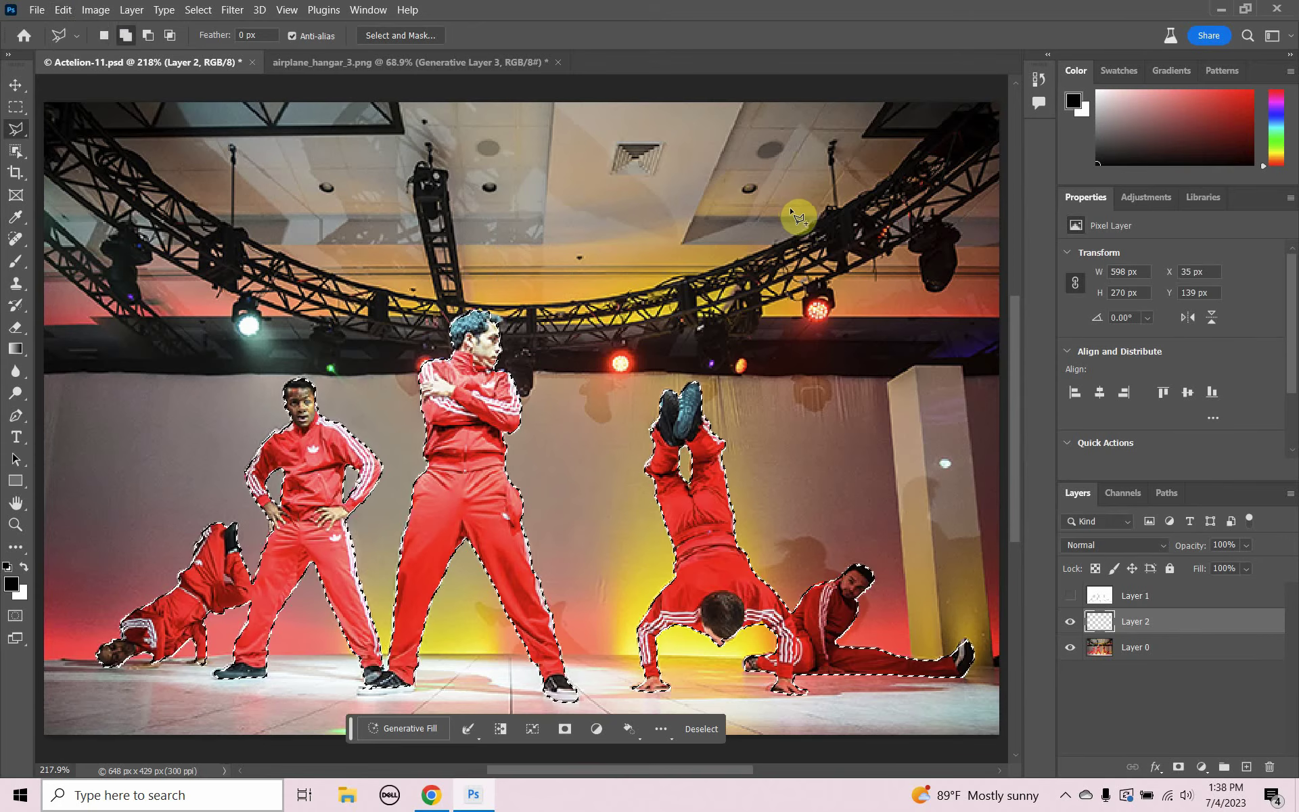
Invert the dancer selection and fill the surrounding area with white on Layer 2, leaving nothing selected.
{"action": "key", "text": "ctrl+shift+i"}
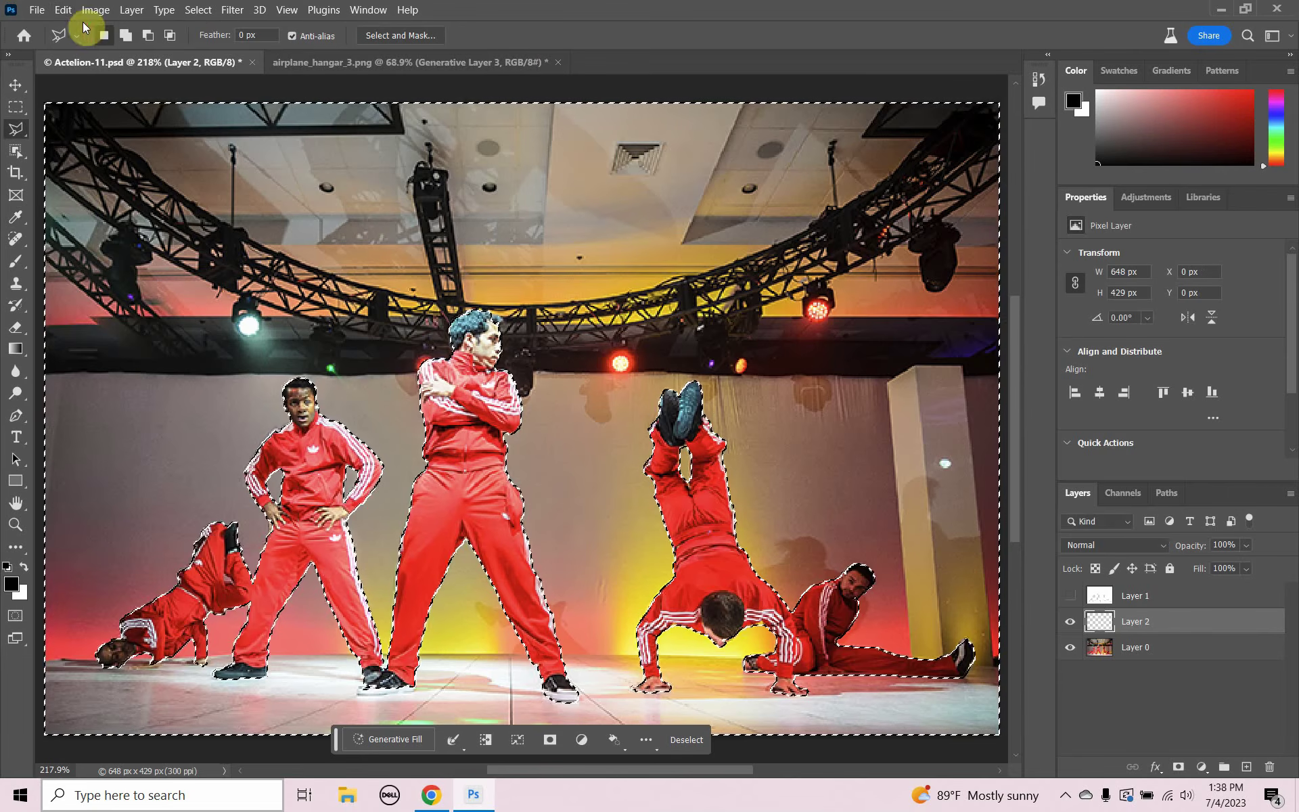
{"action": "left_click", "coordinate": [63, 9]}
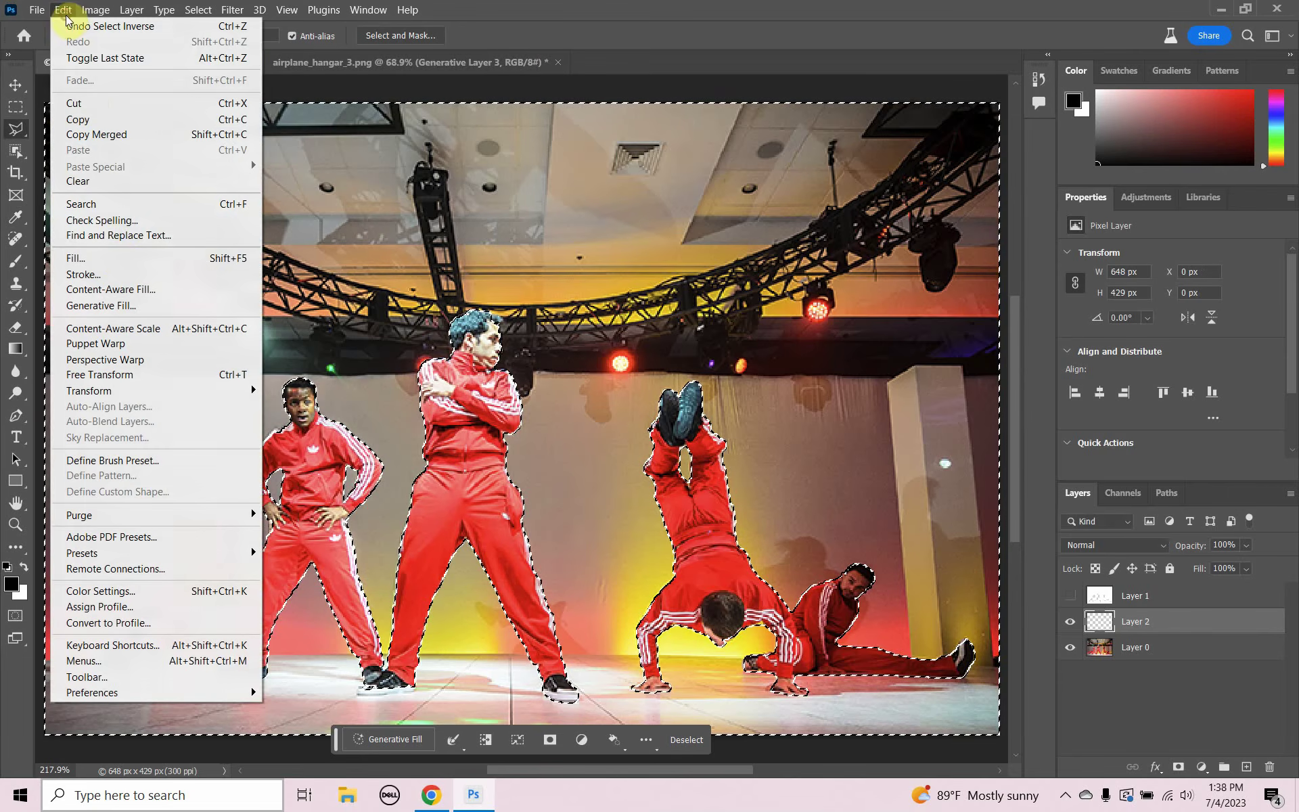
{"action": "left_click", "coordinate": [116, 258]}
{"action": "left_click", "coordinate": [755, 201]}
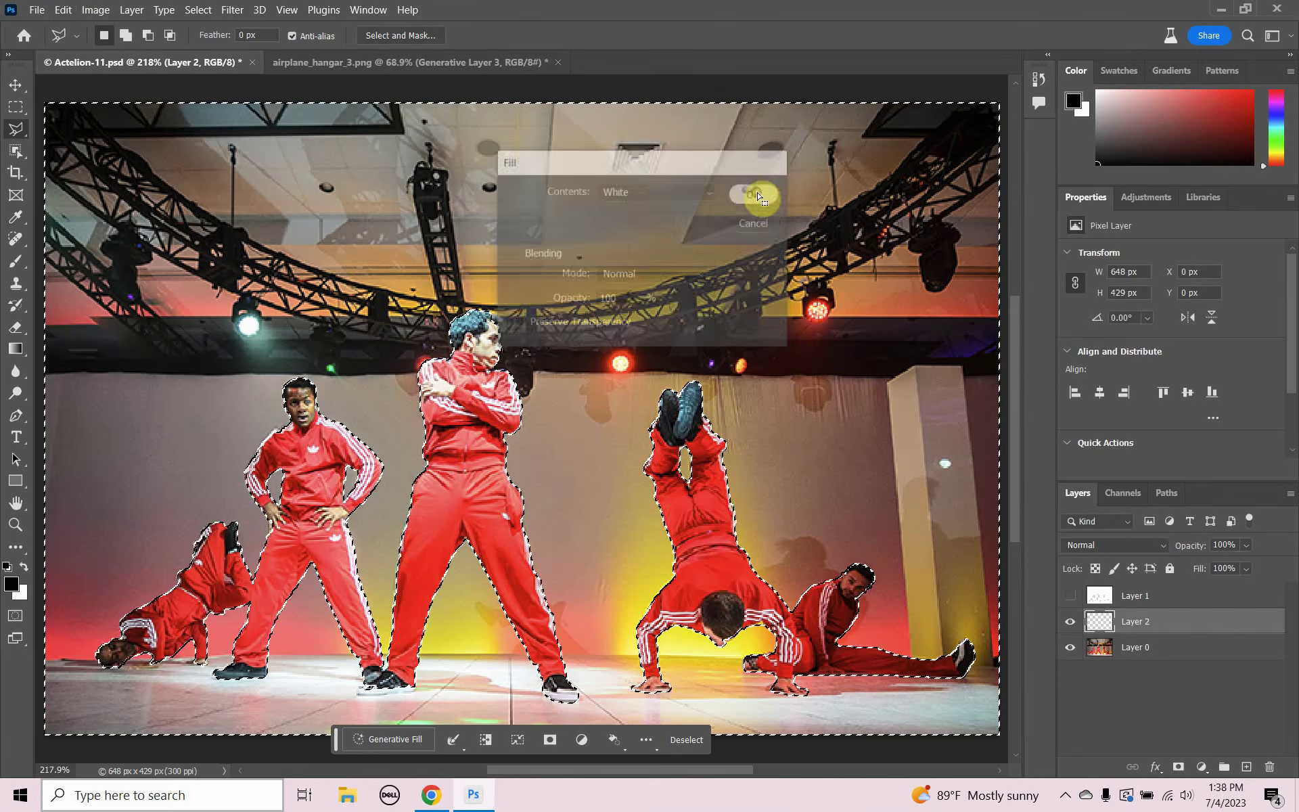
{"action": "key", "text": "l"}
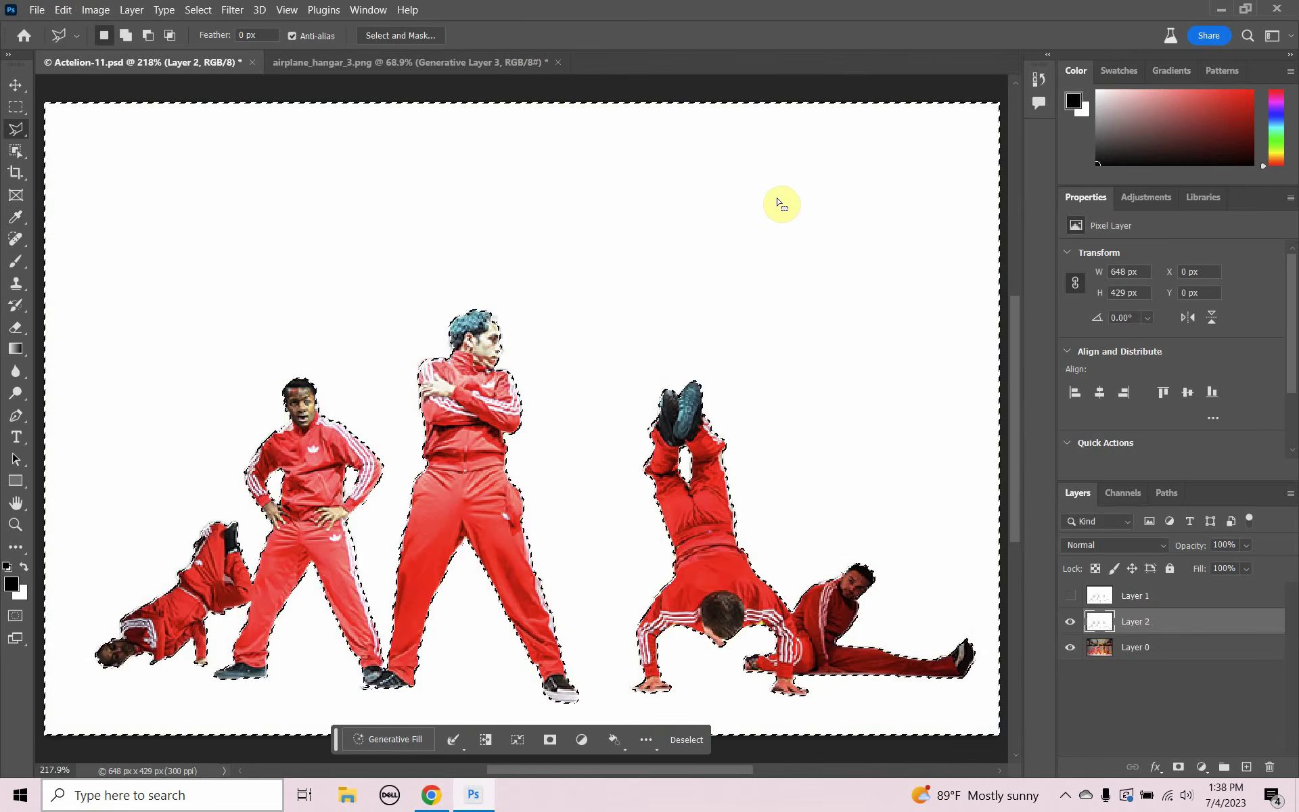
{"action": "key", "text": "ctrl+d"}
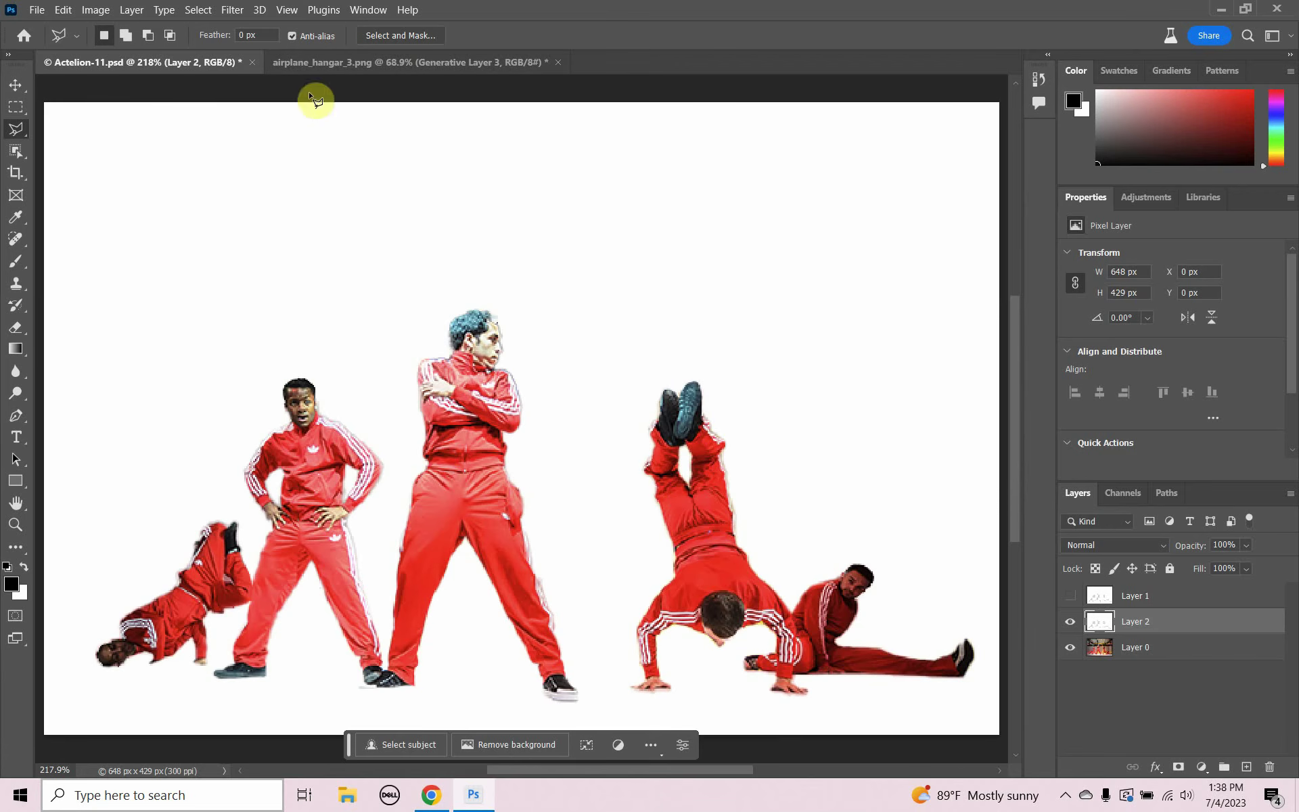
Close Actelion-11.psd and airplane_hangar_3.png without saving the changes to either document.
{"action": "left_click", "coordinate": [251, 63]}
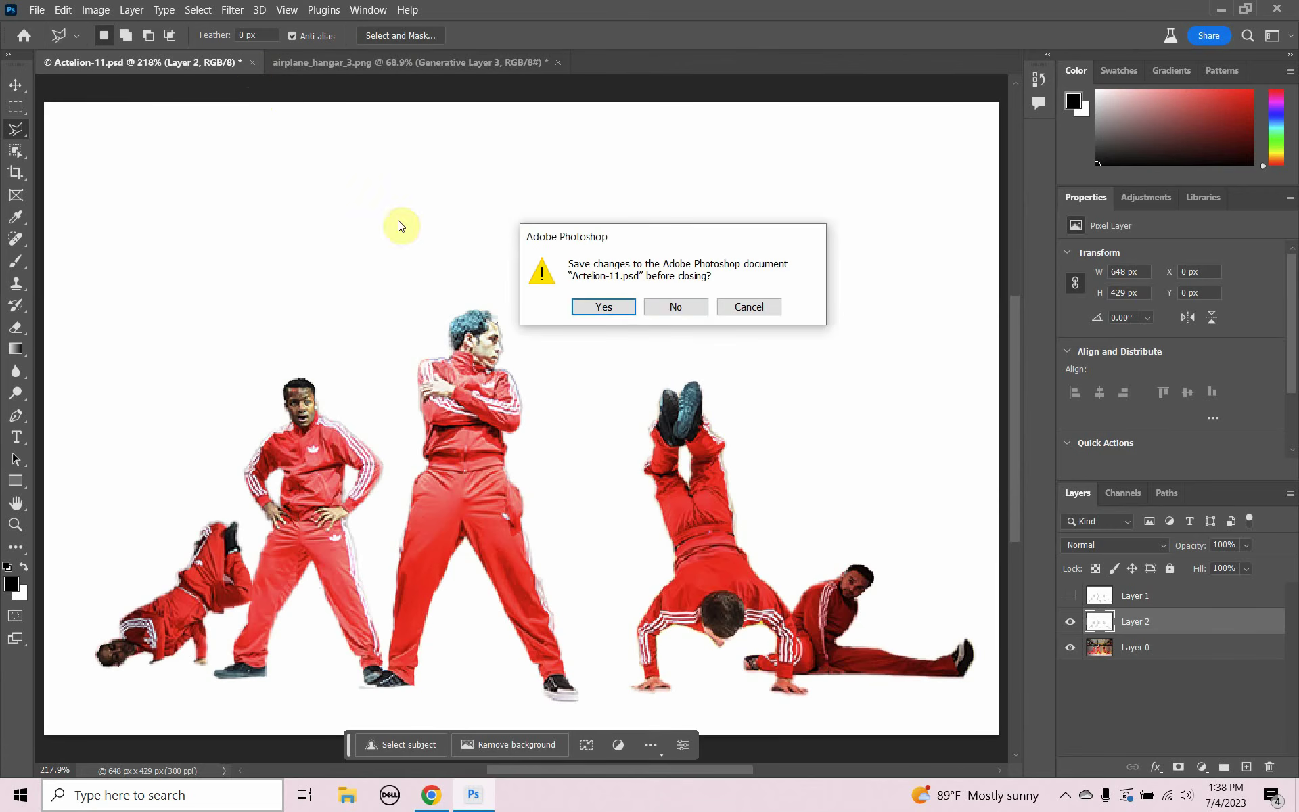
{"action": "left_click", "coordinate": [657, 305]}
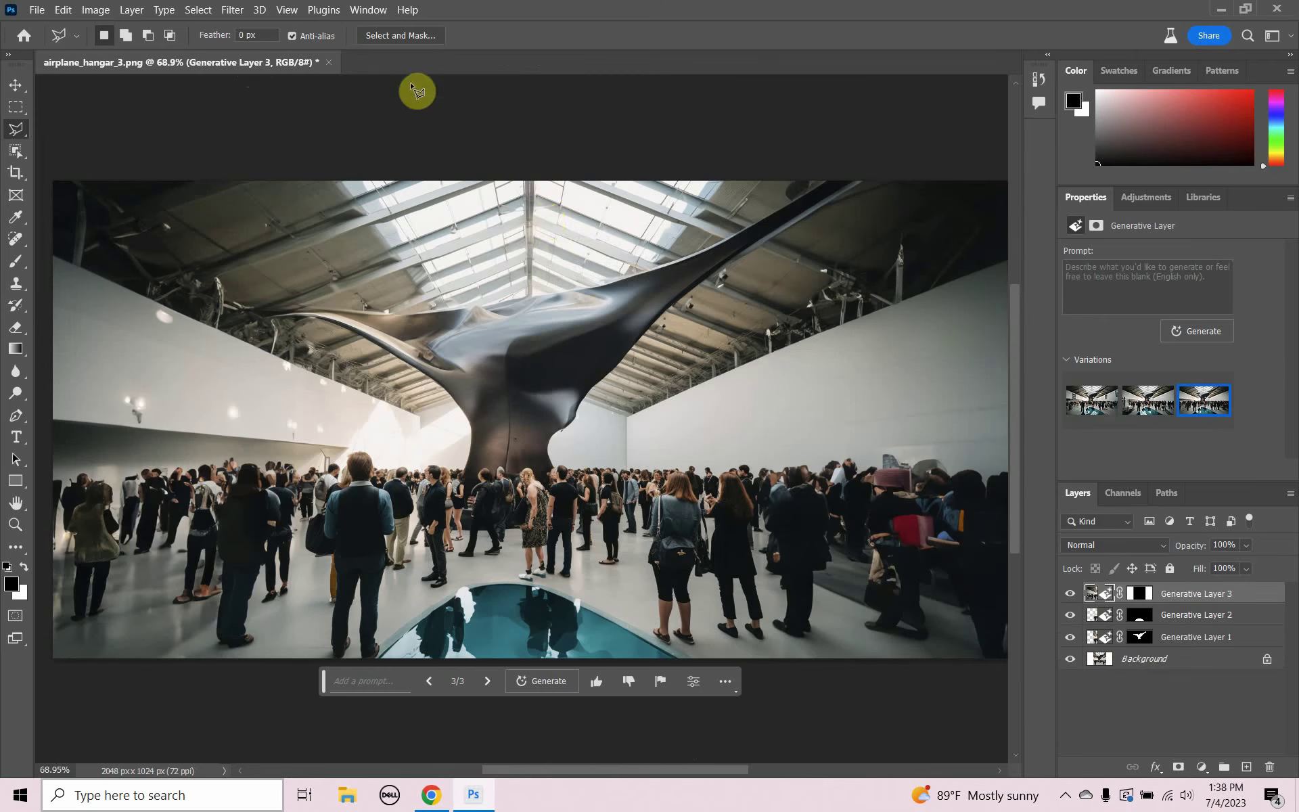
{"action": "left_click", "coordinate": [328, 62]}
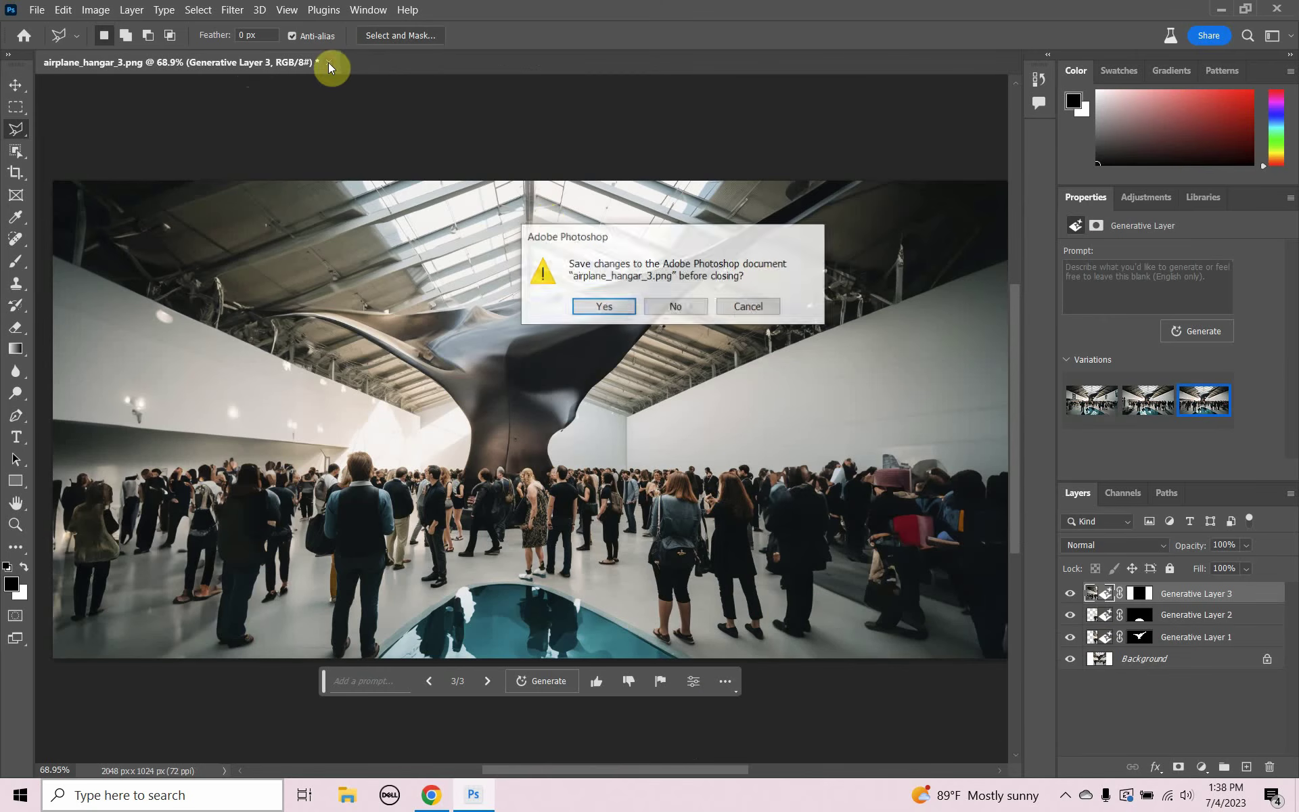
{"action": "left_click", "coordinate": [658, 304]}
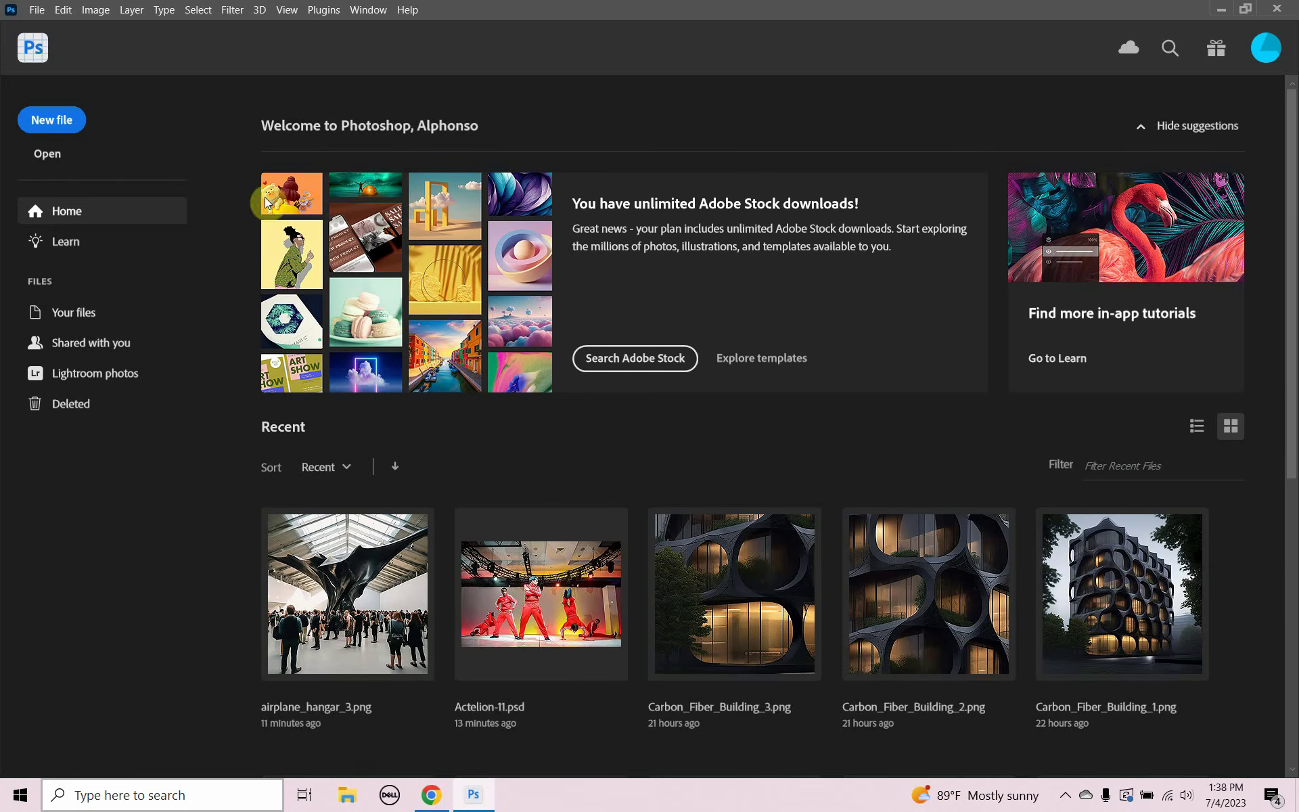
Reopen the original airplane_hangar_3.png from the recently used files.
{"action": "left_click", "coordinate": [38, 10]}
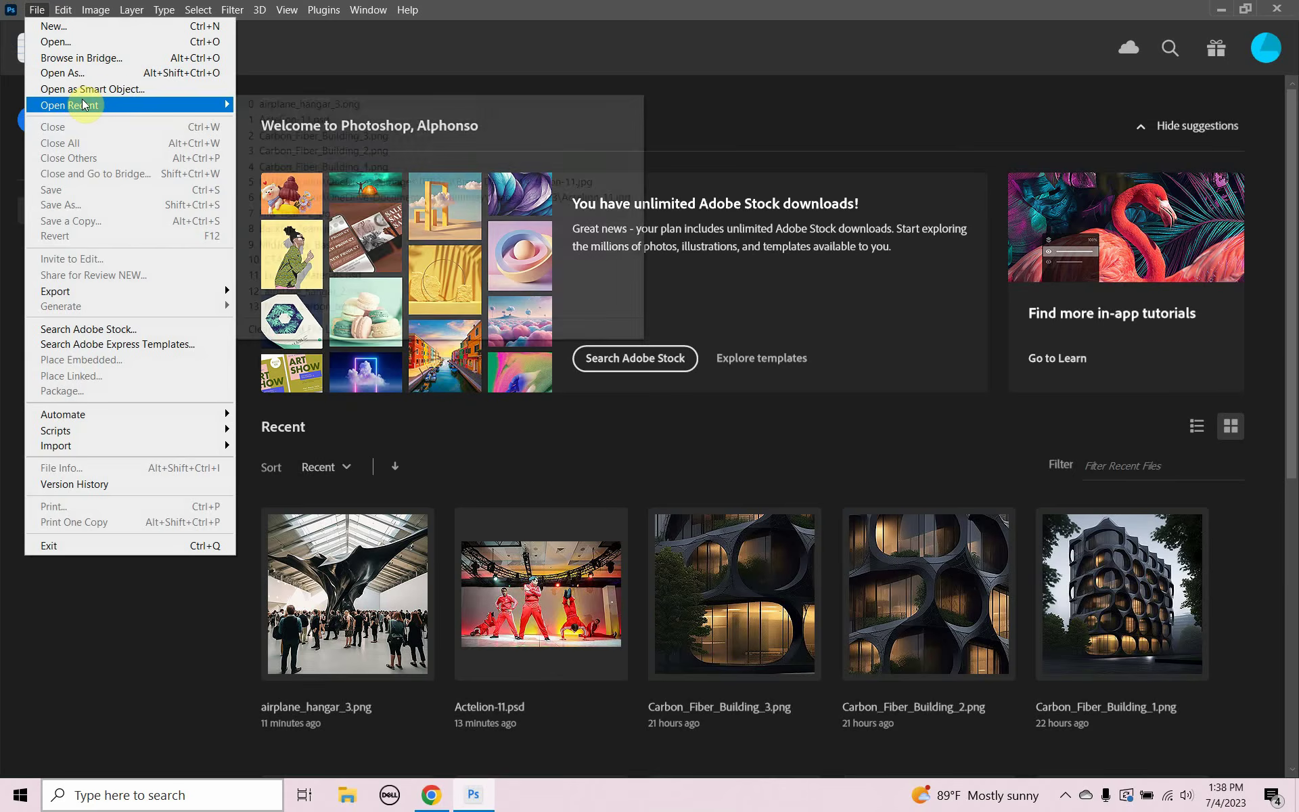
{"action": "mouse_move", "coordinate": [95, 105]}
{"action": "left_click", "coordinate": [289, 105]}
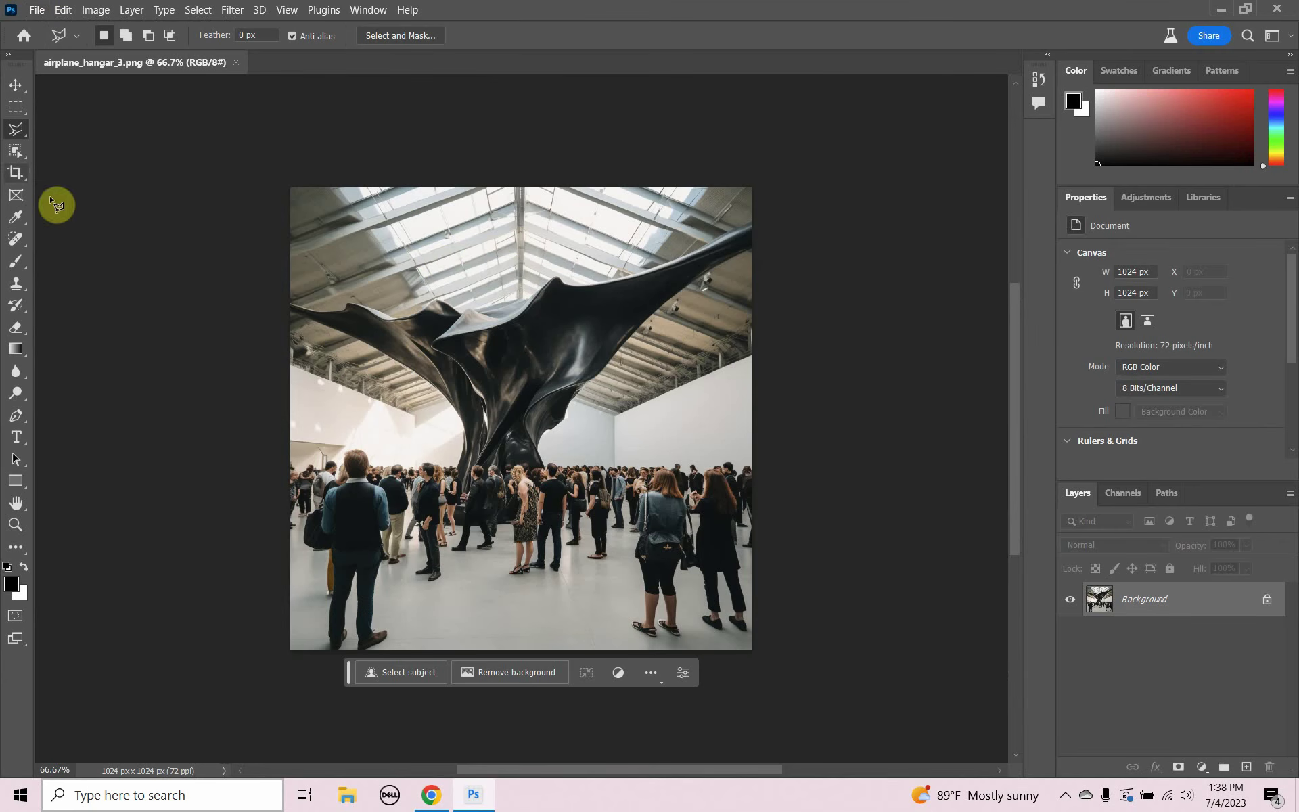
Object-select the black sculpture and replace it using Generative Fill with the prompt "carbon fiber sculpture", choosing the third variation.
{"action": "left_click", "coordinate": [15, 152]}
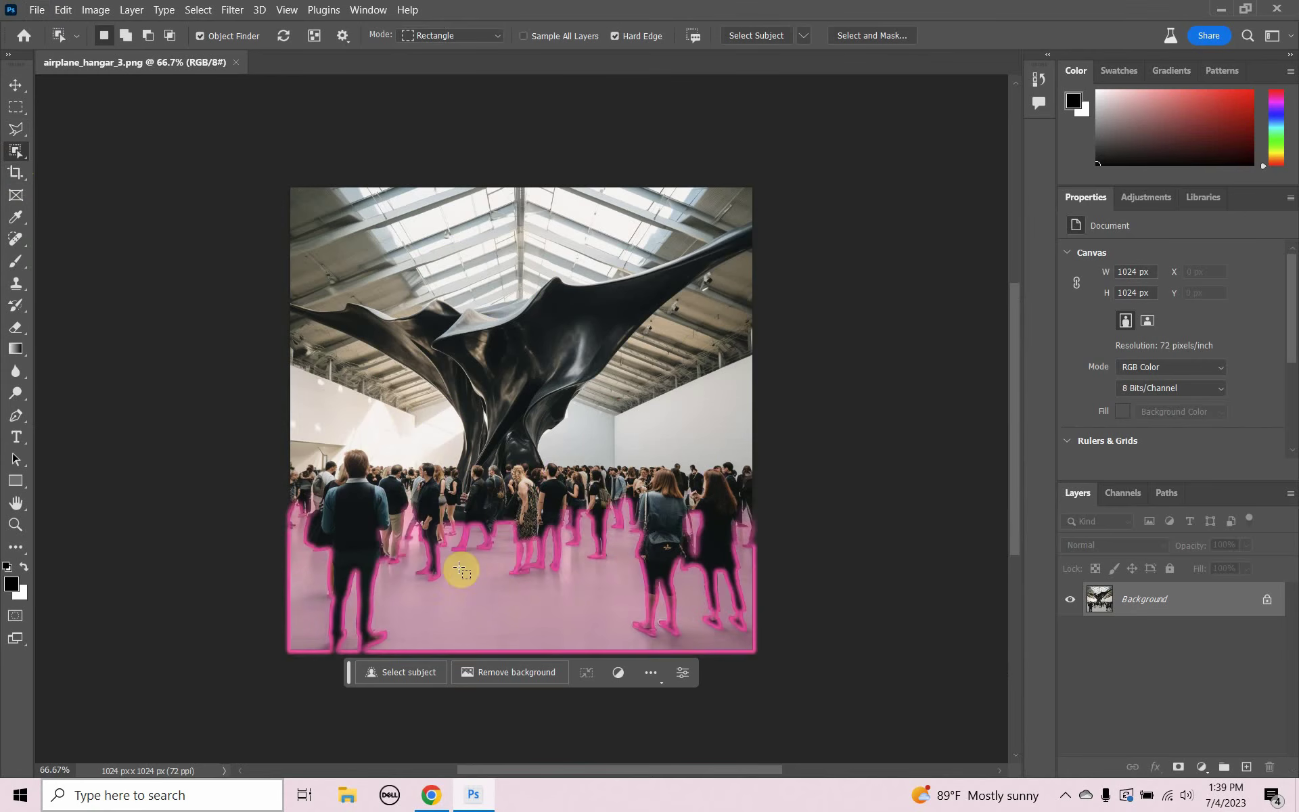
{"action": "left_click", "coordinate": [516, 385]}
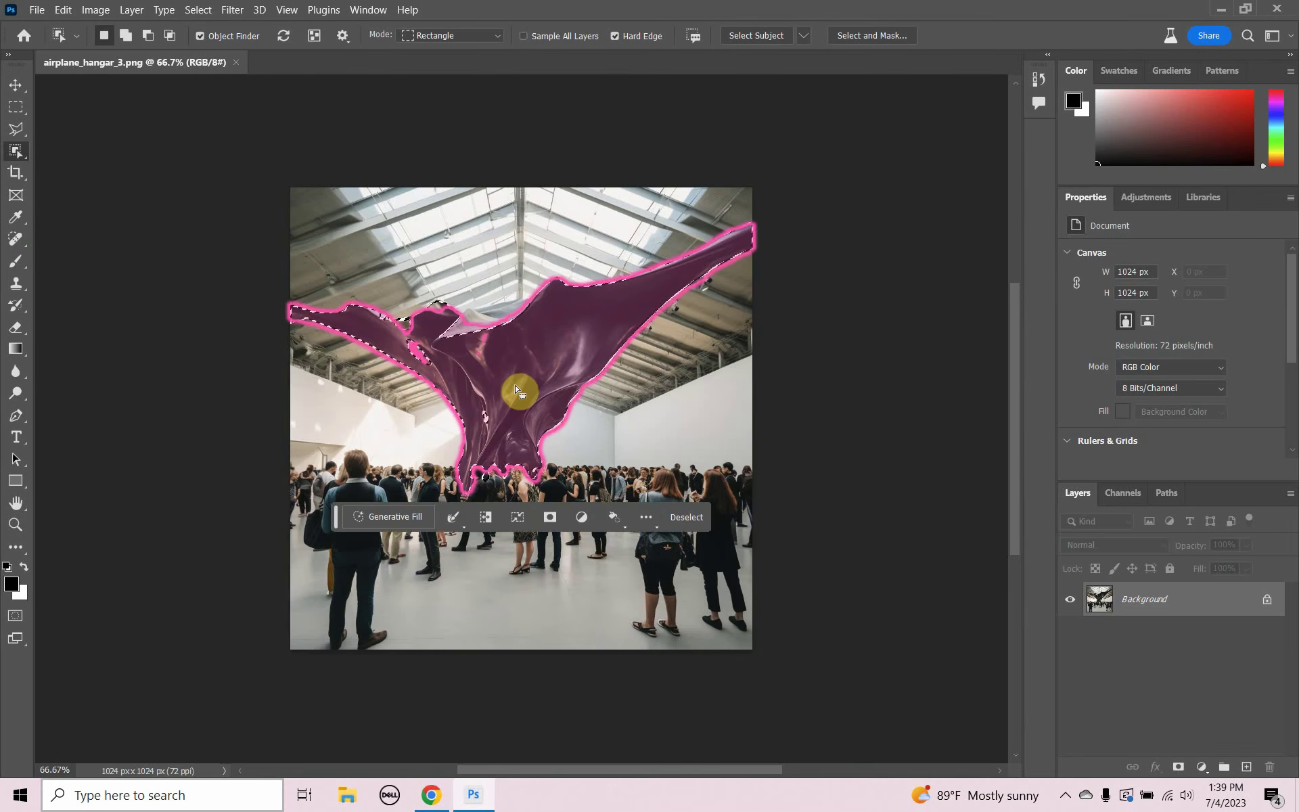
{"action": "left_click", "coordinate": [400, 517]}
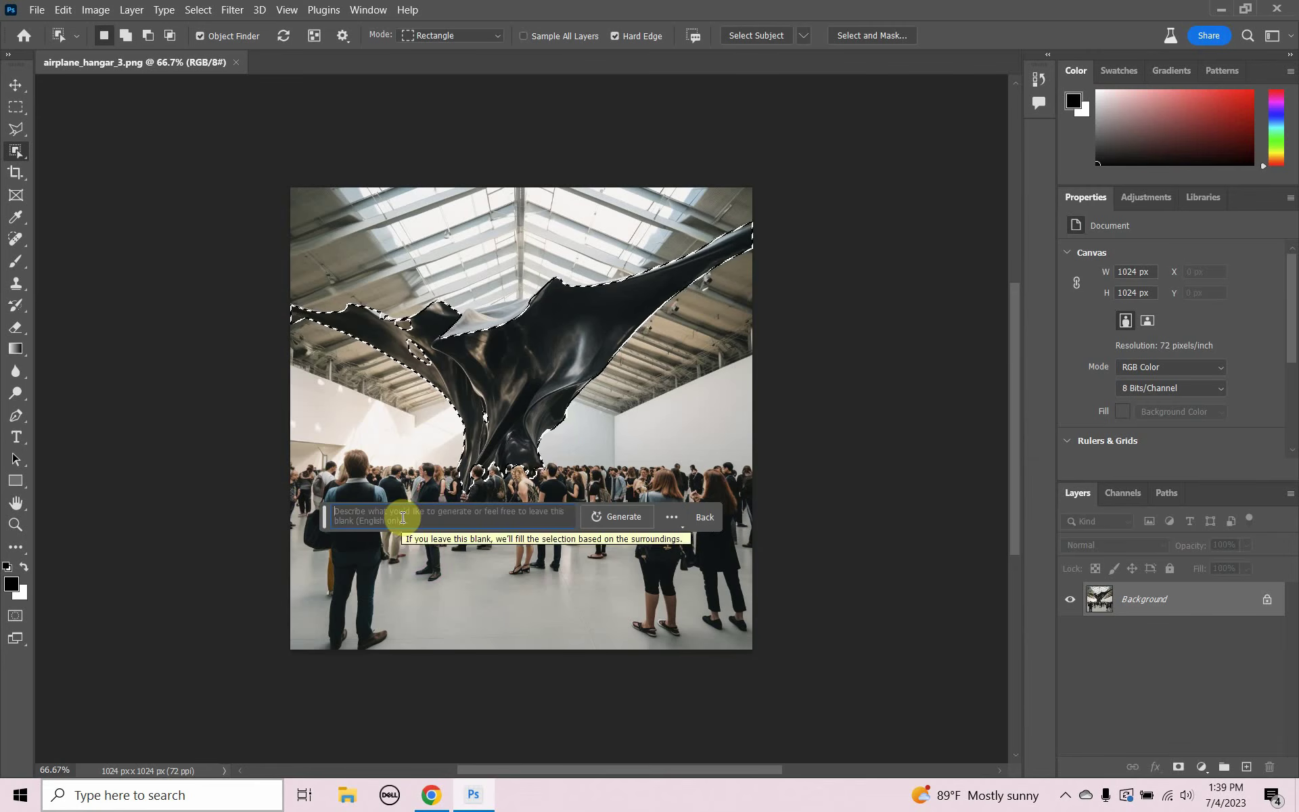
{"action": "type", "text": "carbo"}
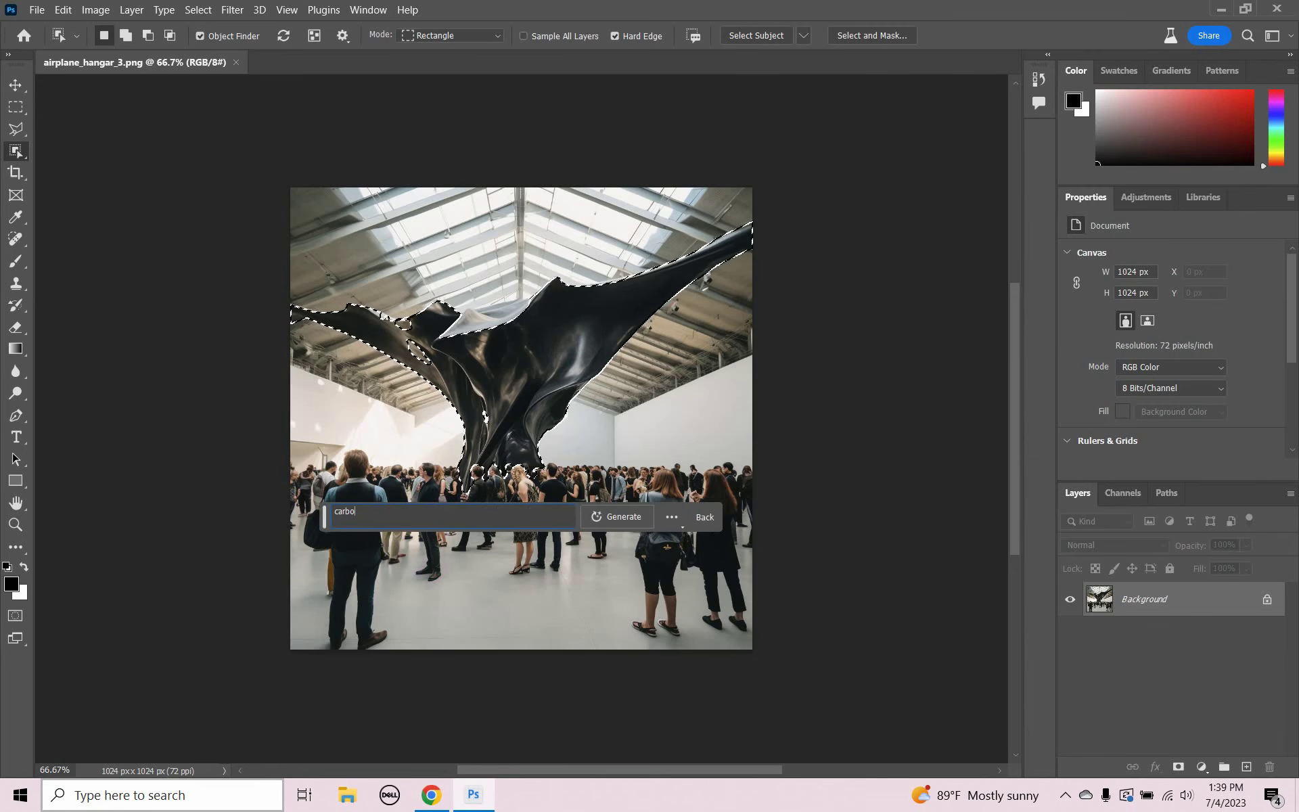
{"action": "type", "text": "n fiber "}
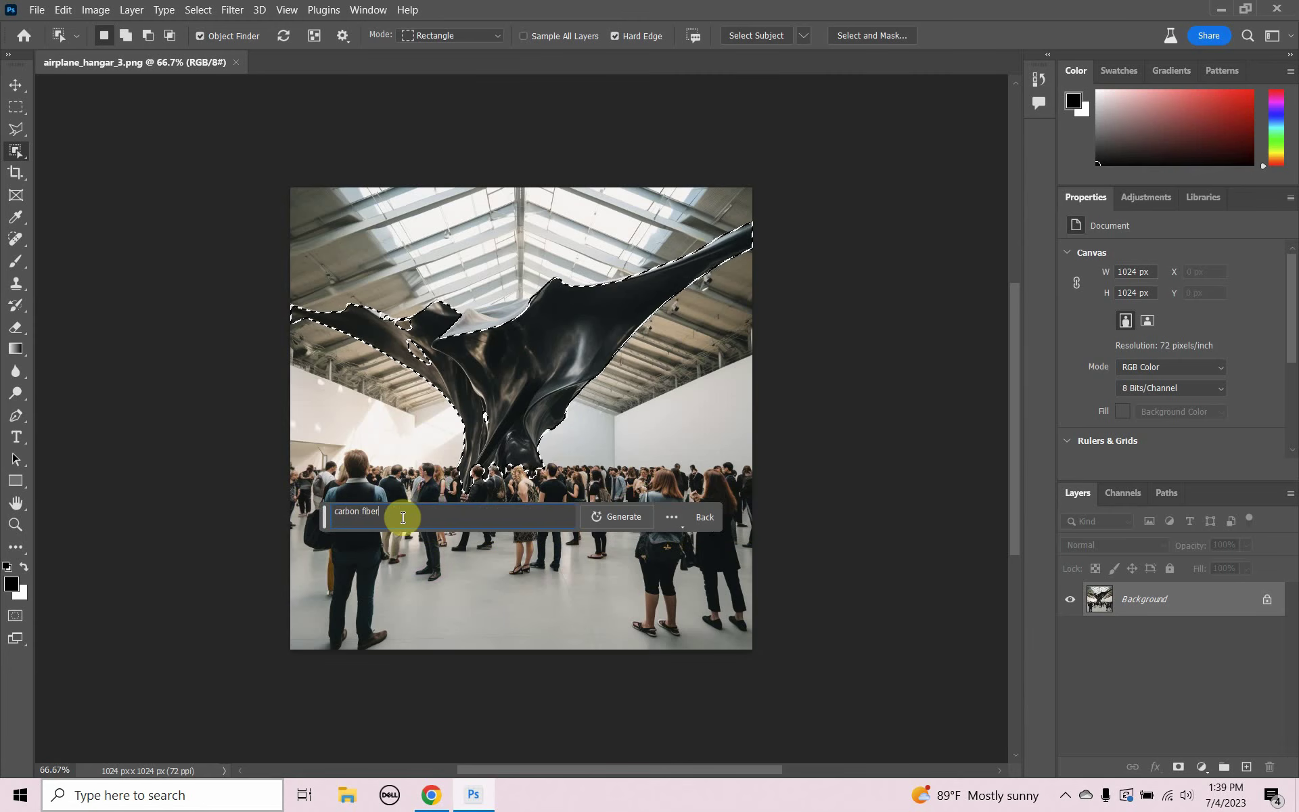
{"action": "type", "text": "scul"}
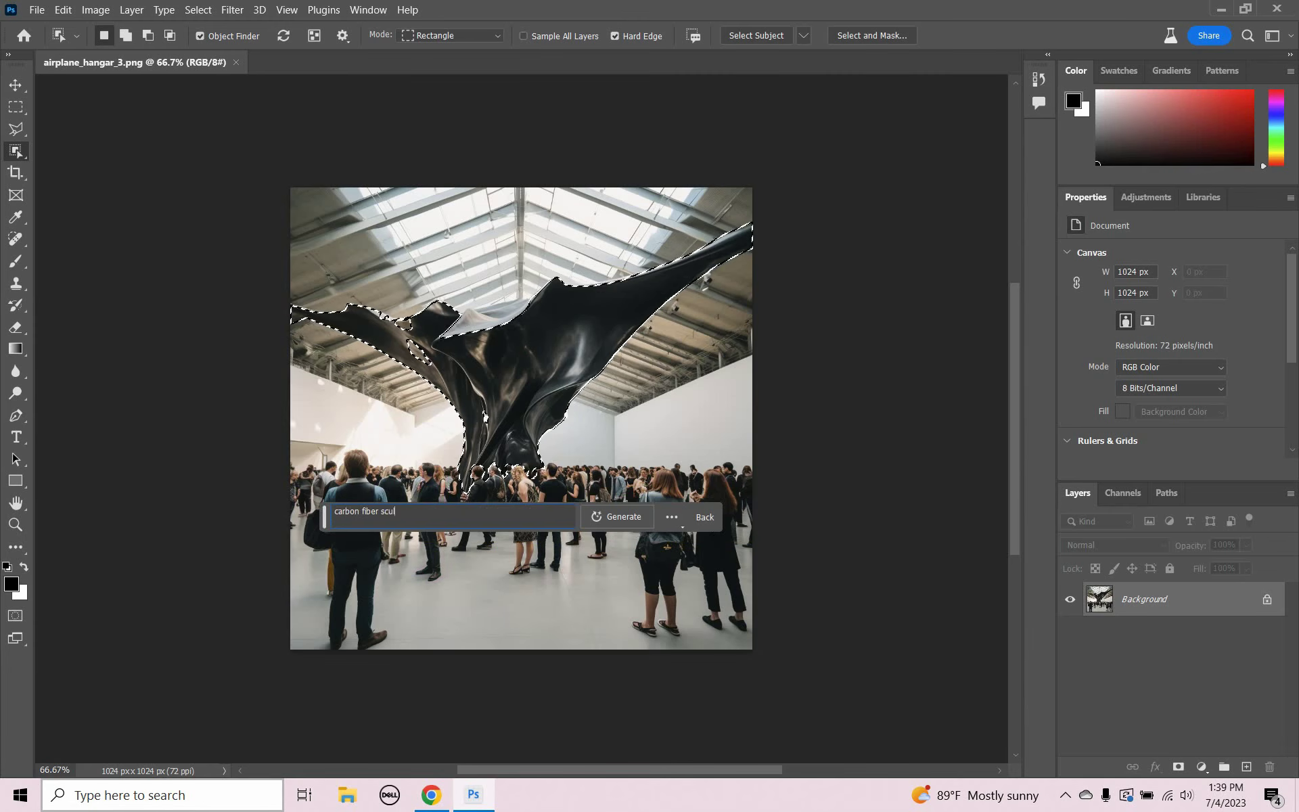
{"action": "type", "text": "ptu"}
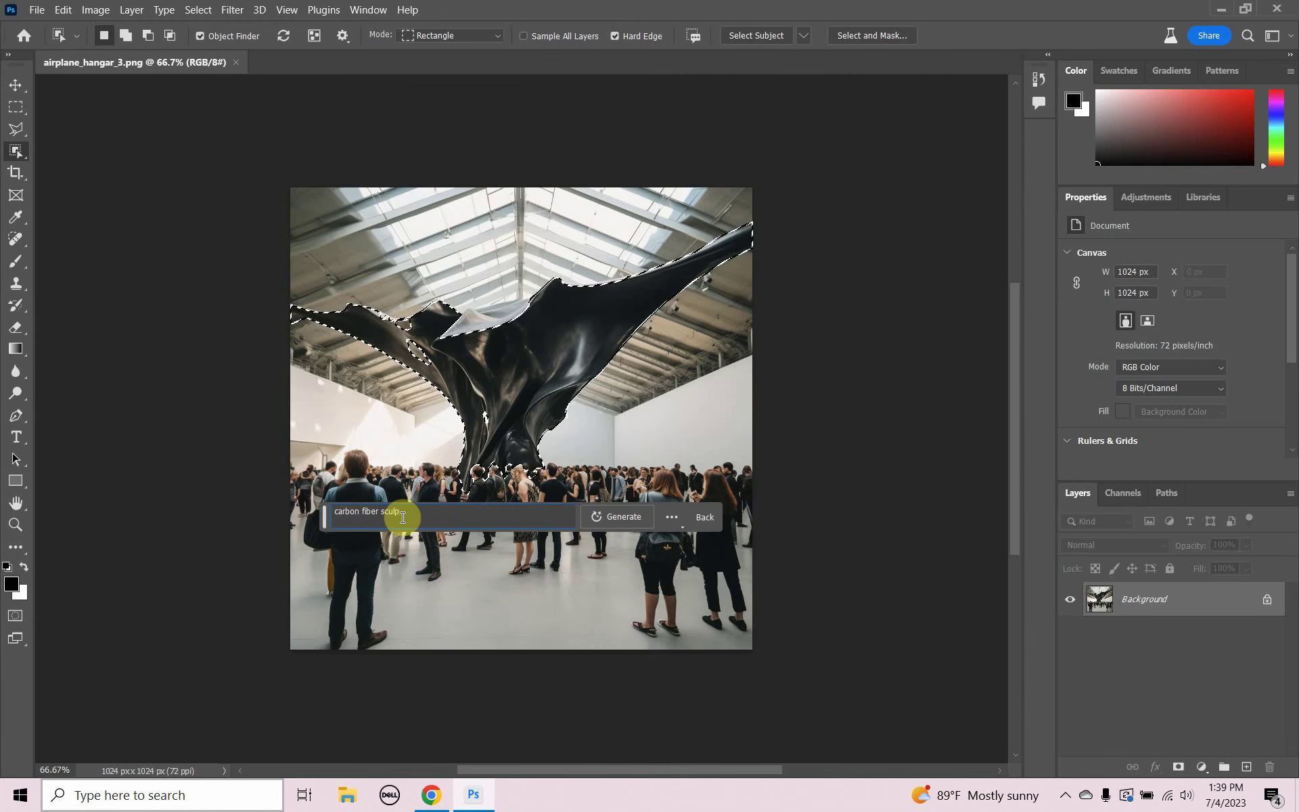
{"action": "type", "text": "re"}
{"action": "key", "text": "Return"}
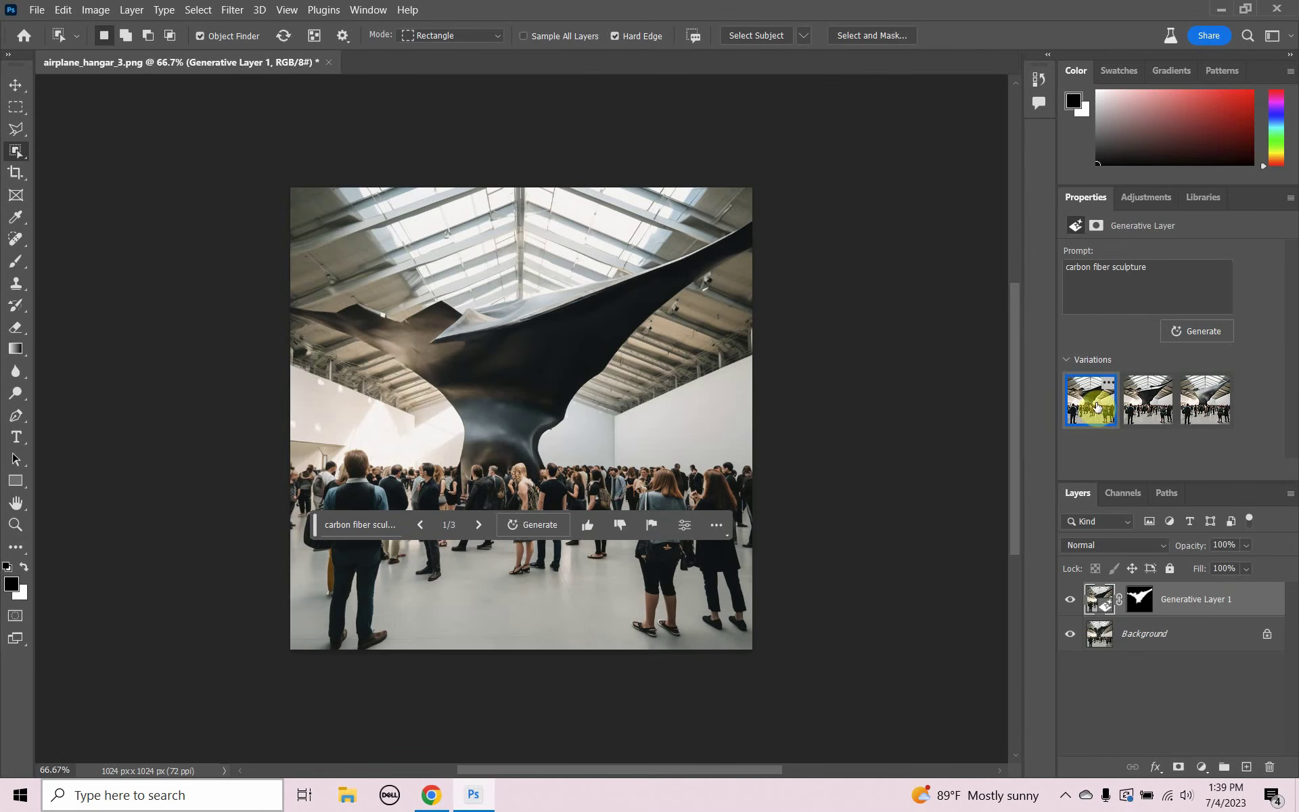
{"action": "left_click", "coordinate": [1143, 403]}
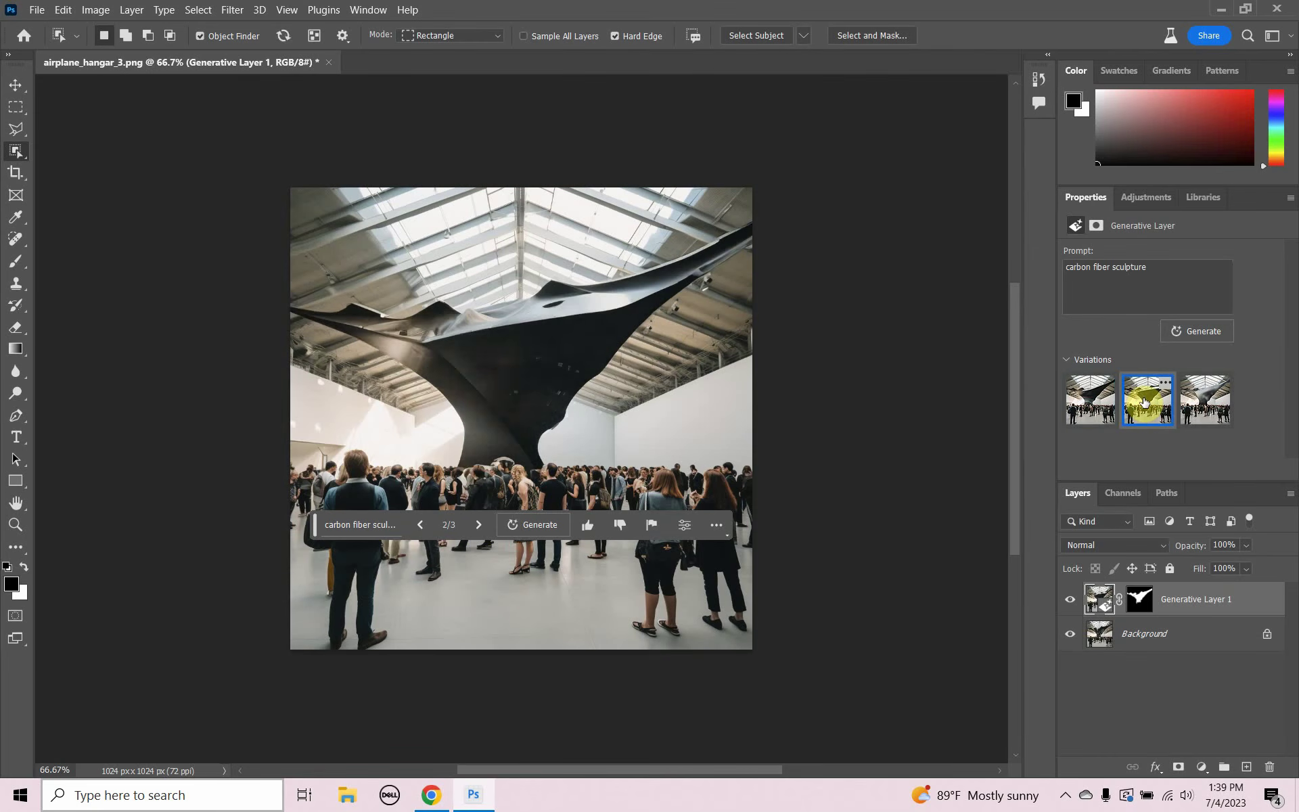
{"action": "left_click", "coordinate": [1205, 399]}
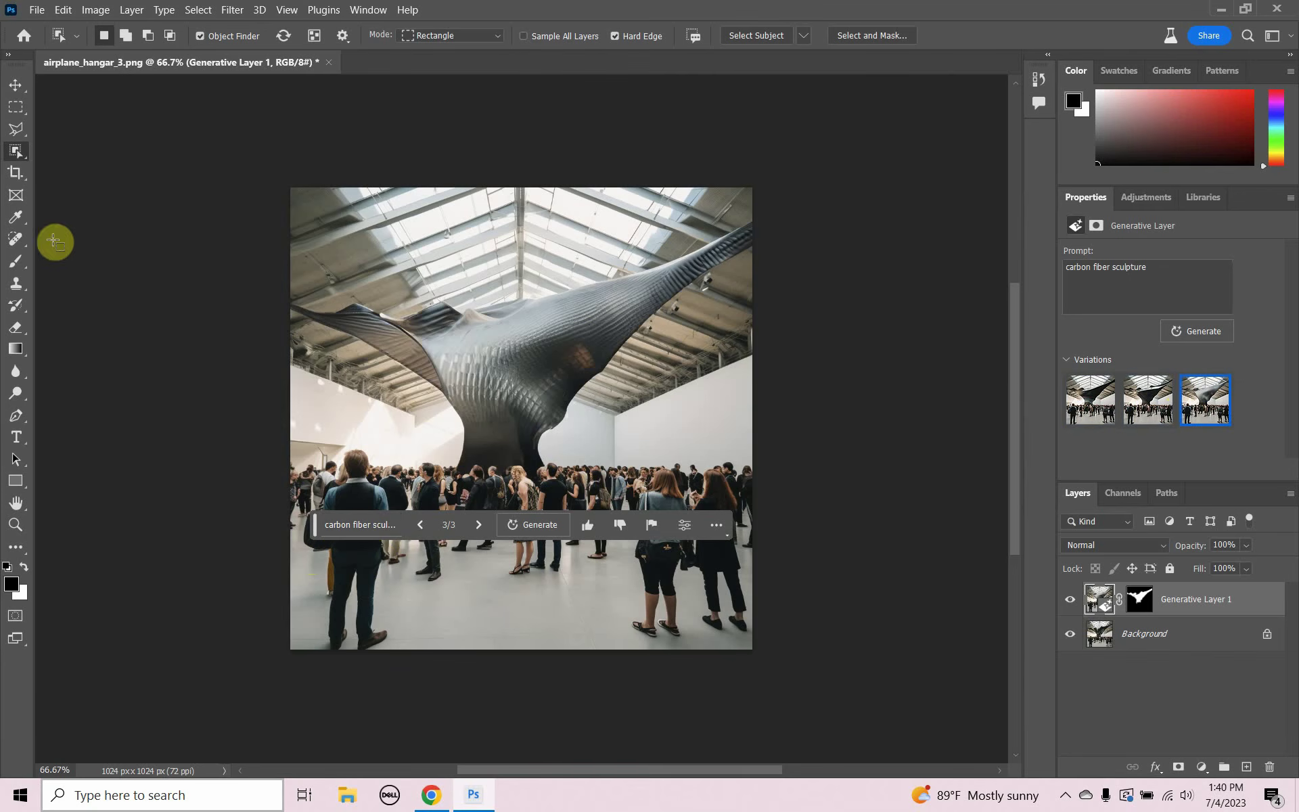
Outline the open floor area in the foreground between the standing man and the two women with the freehand Lasso tool.
{"action": "left_click", "coordinate": [20, 136]}
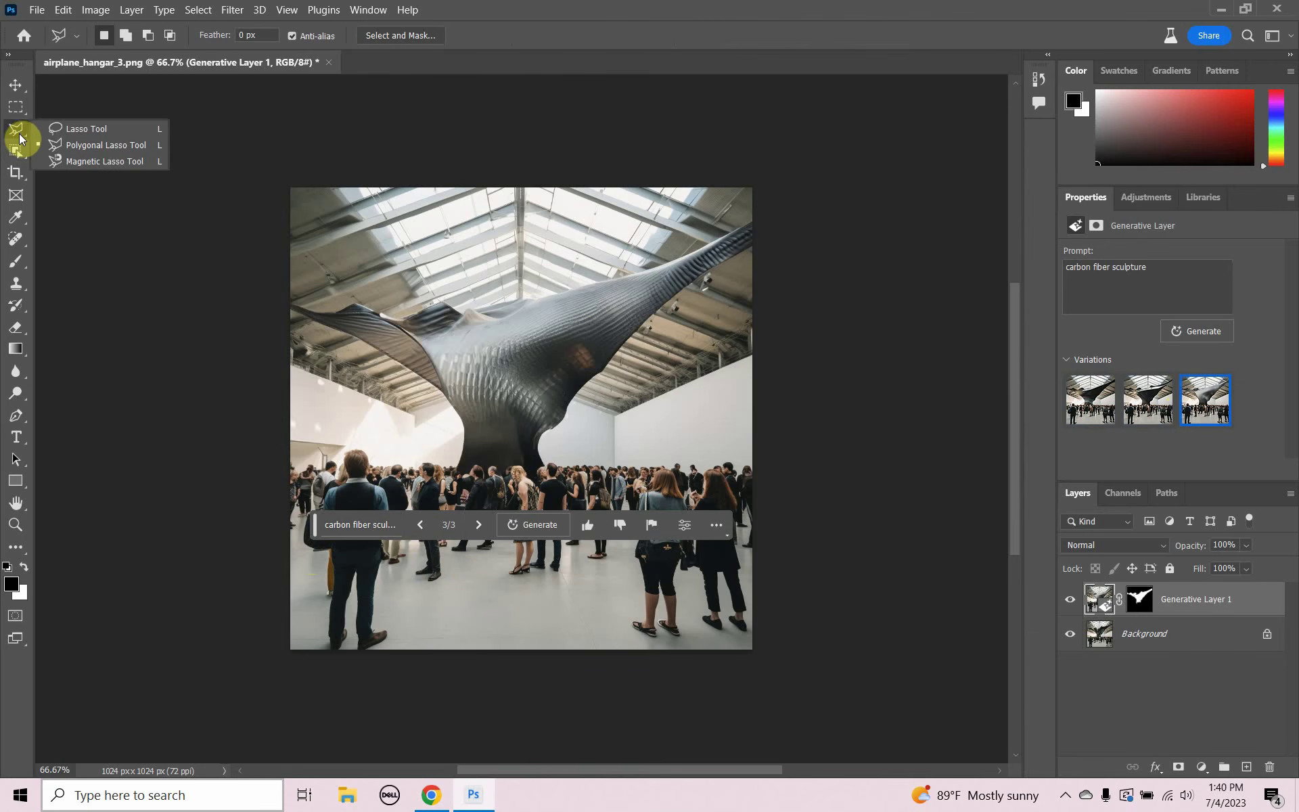
{"action": "left_click", "coordinate": [66, 129]}
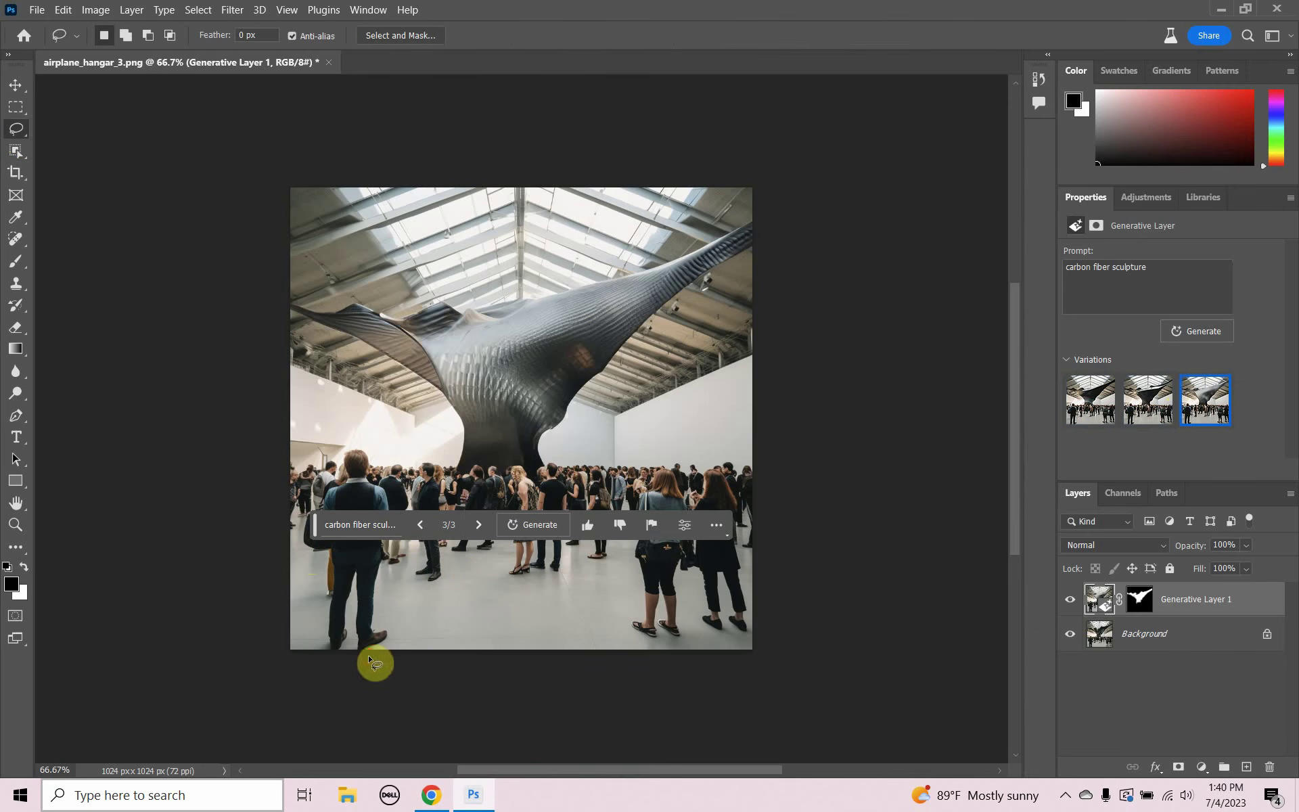
{"action": "mouse_move", "coordinate": [368, 657]}
{"action": "left_mouse_down"}
{"action": "mouse_move", "coordinate": [431, 589]}
{"action": "mouse_move", "coordinate": [533, 569]}
{"action": "mouse_move", "coordinate": [654, 642]}
{"action": "mouse_move", "coordinate": [669, 679]}
{"action": "mouse_move", "coordinate": [646, 699]}
{"action": "mouse_move", "coordinate": [474, 700]}
{"action": "mouse_move", "coordinate": [362, 660]}
{"action": "left_mouse_up"}
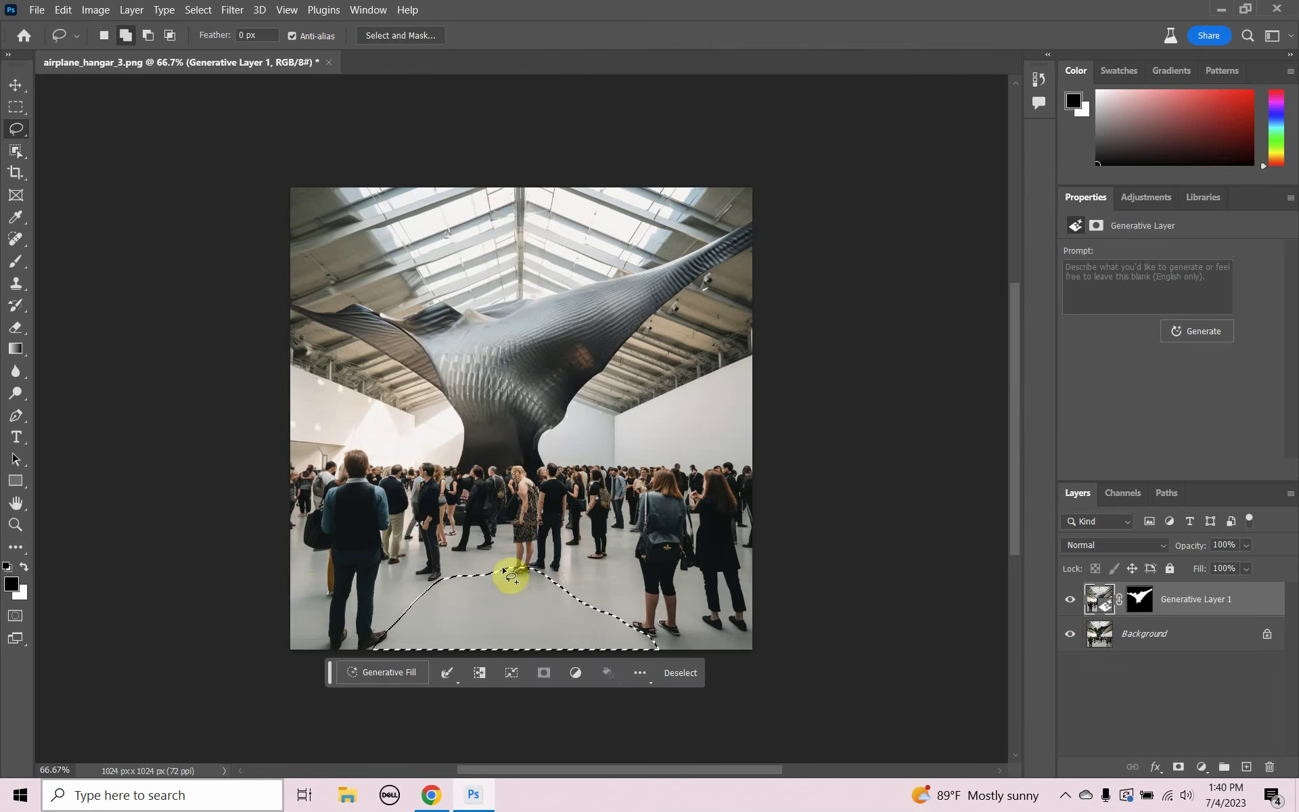
{"action": "left_click_drag", "start_coordinate": [504, 572], "coordinate": [575, 575]}
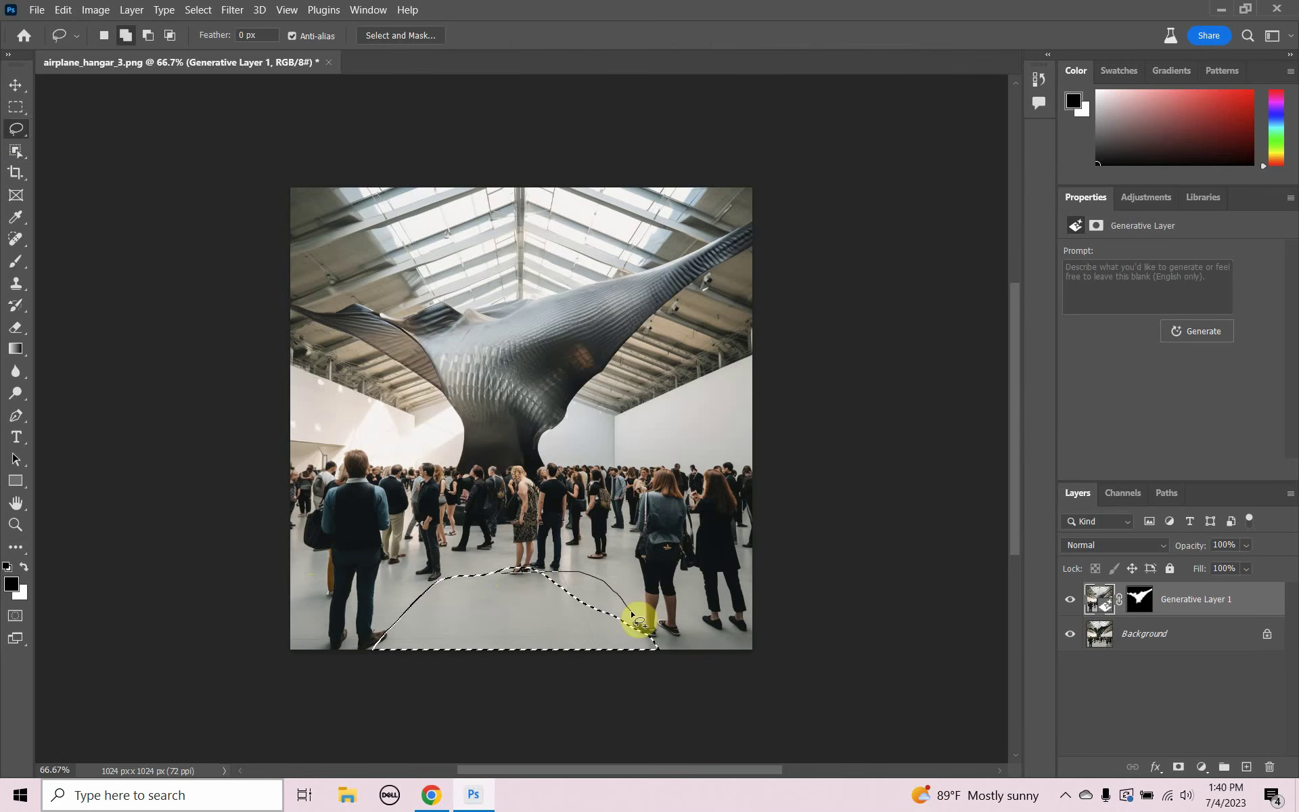
{"action": "left_click_drag", "start_coordinate": [636, 619], "coordinate": [676, 673]}
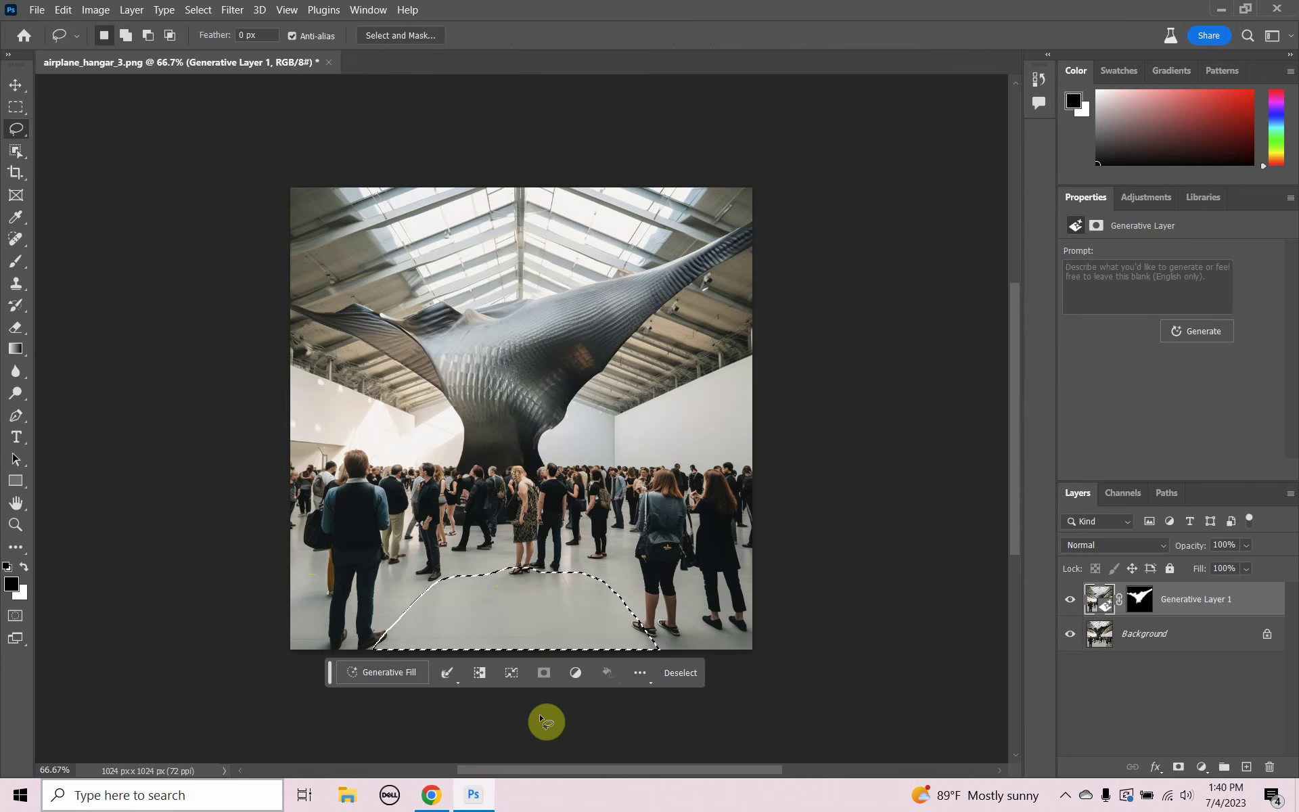
Fill the selected floor area using Generative Fill with the prompt "blue reflective pool" and choose the third variation.
{"action": "left_click", "coordinate": [378, 672]}
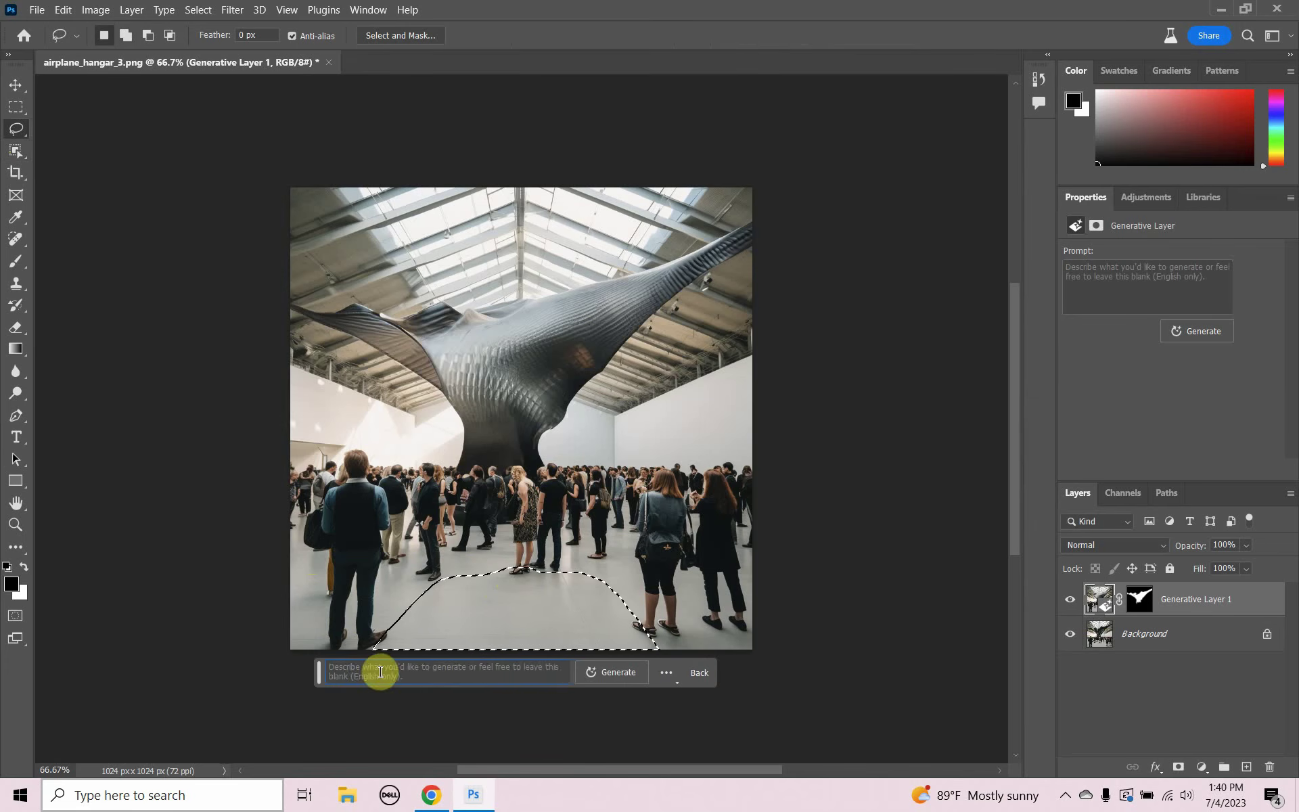
{"action": "type", "text": "blue r"}
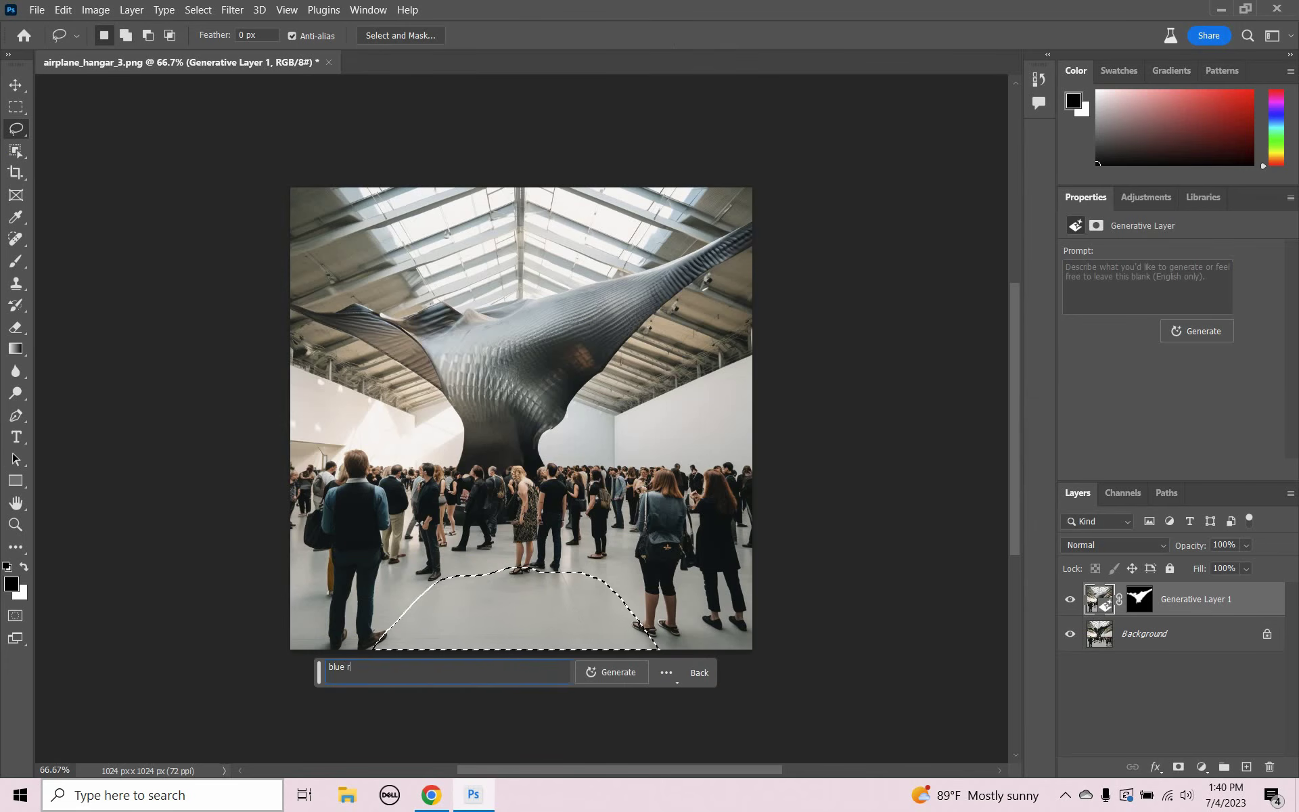
{"action": "type", "text": "eflective pool"}
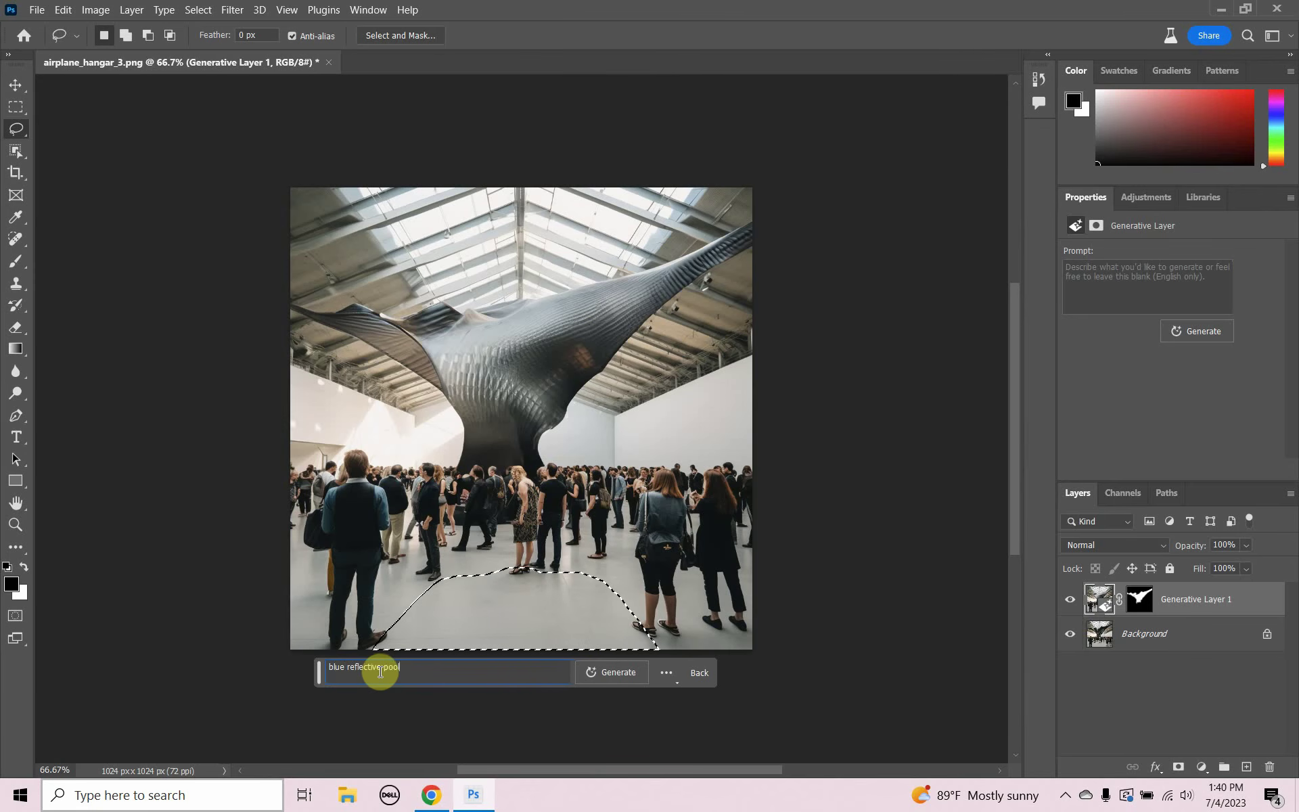
{"action": "key", "text": "Return"}
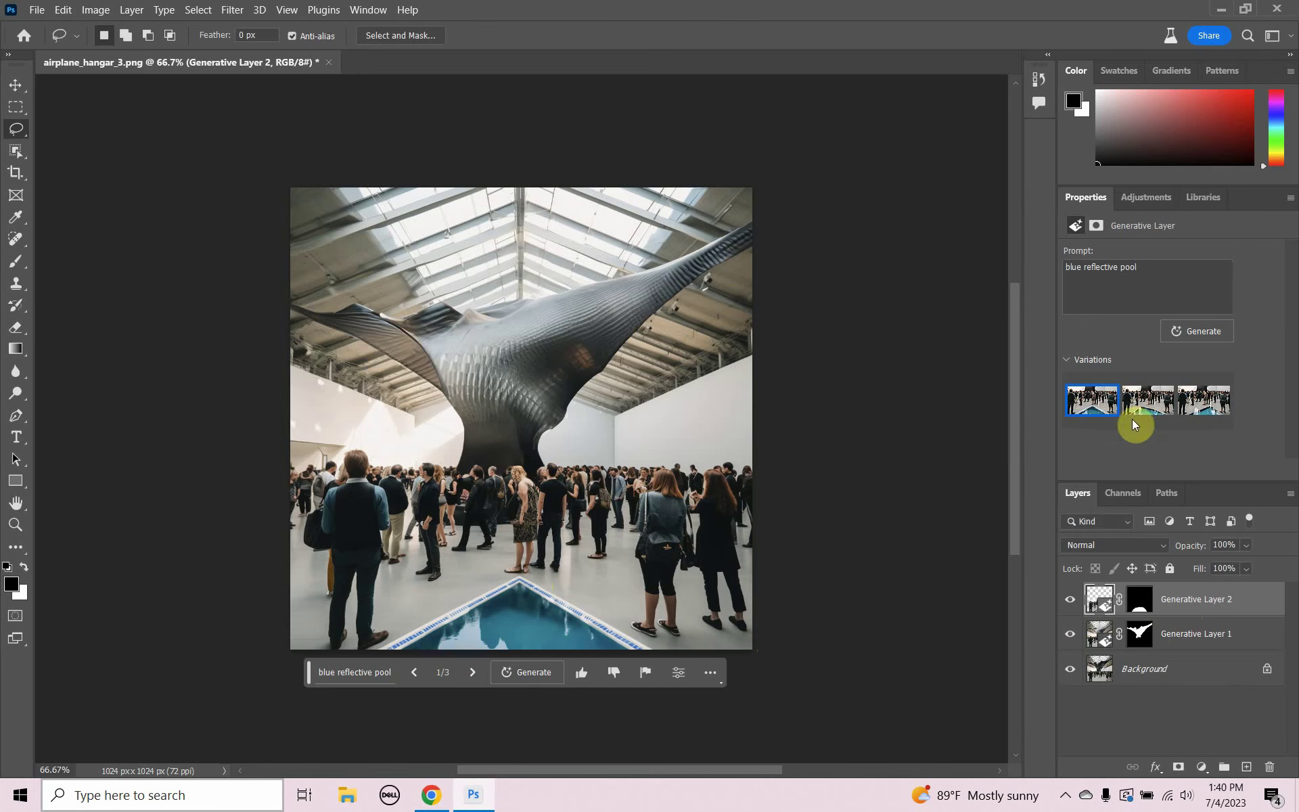
{"action": "left_click", "coordinate": [1148, 406]}
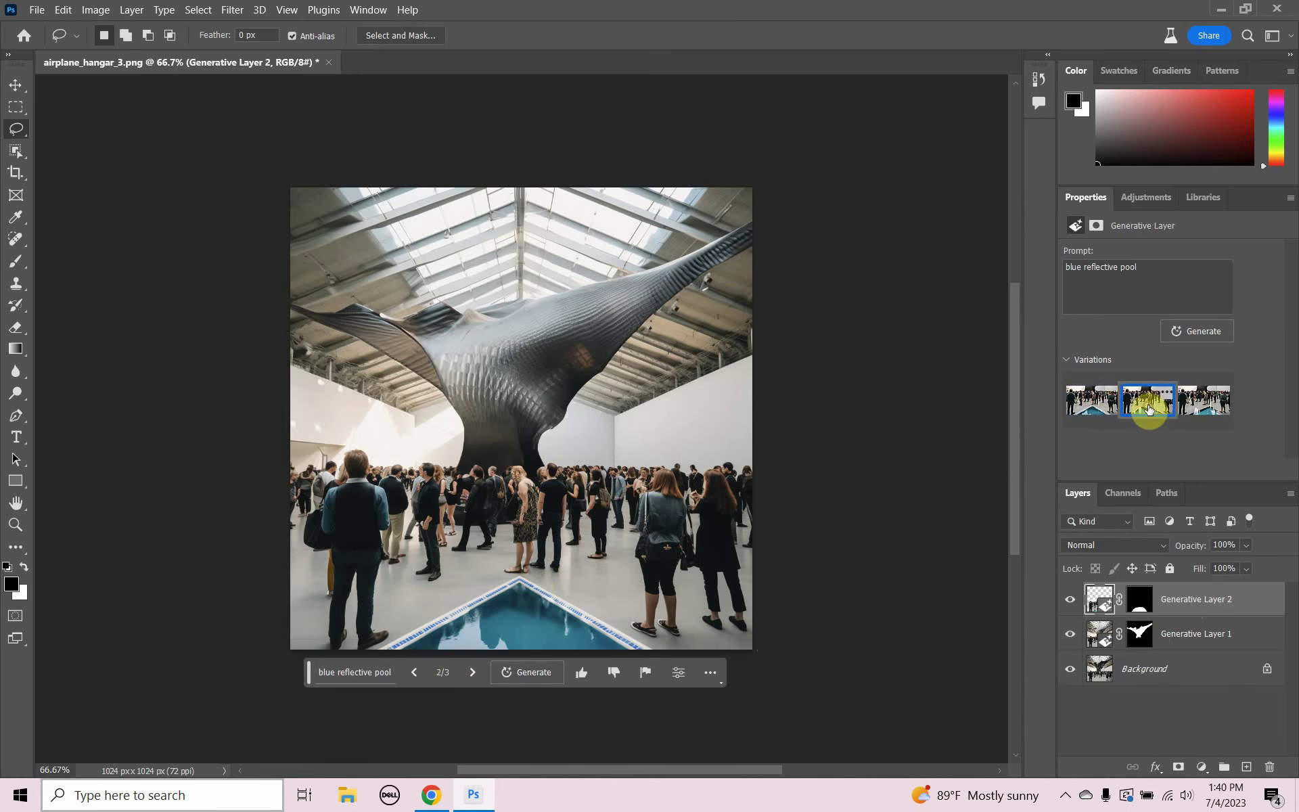
{"action": "left_click", "coordinate": [1194, 406]}
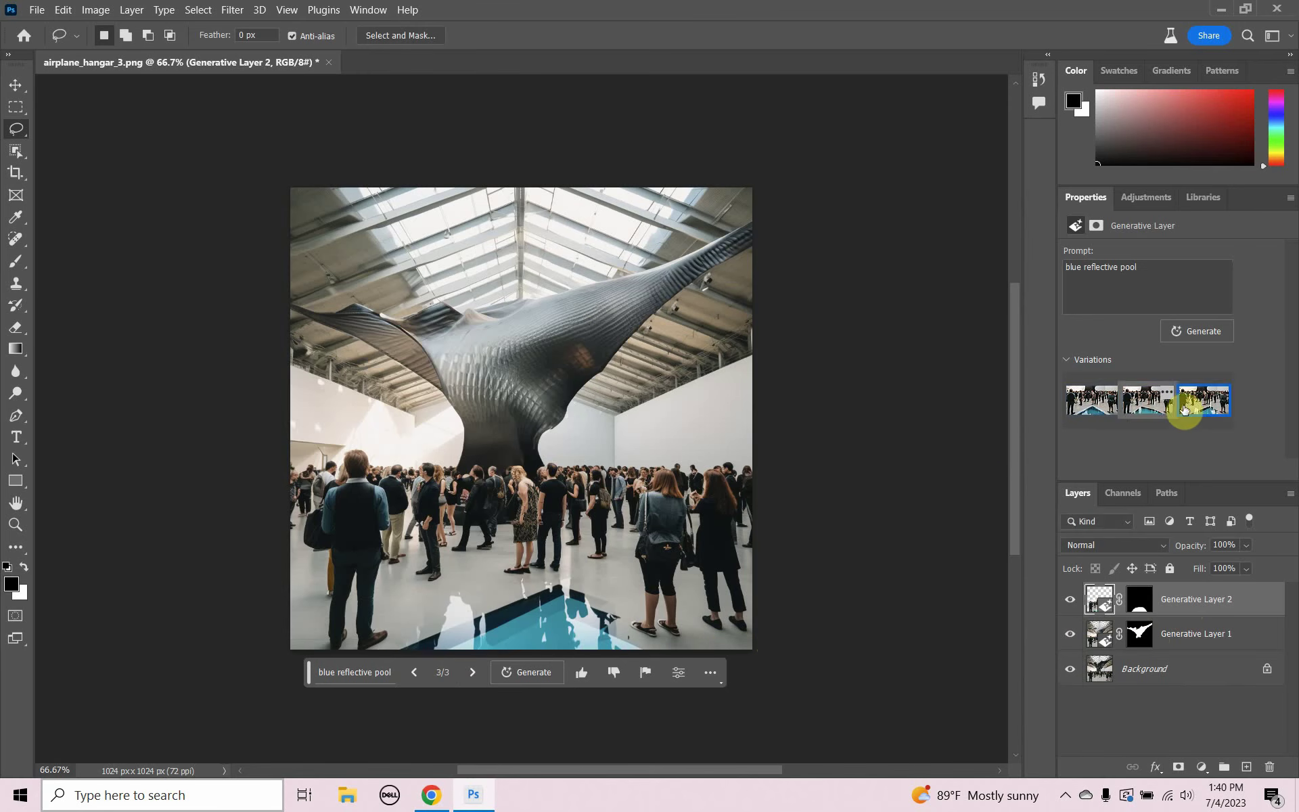
Switch the blue reflective pool to its first variation and widen the canvas to 2048 pixels, keeping the anchor centered.
{"action": "left_click", "coordinate": [1082, 405]}
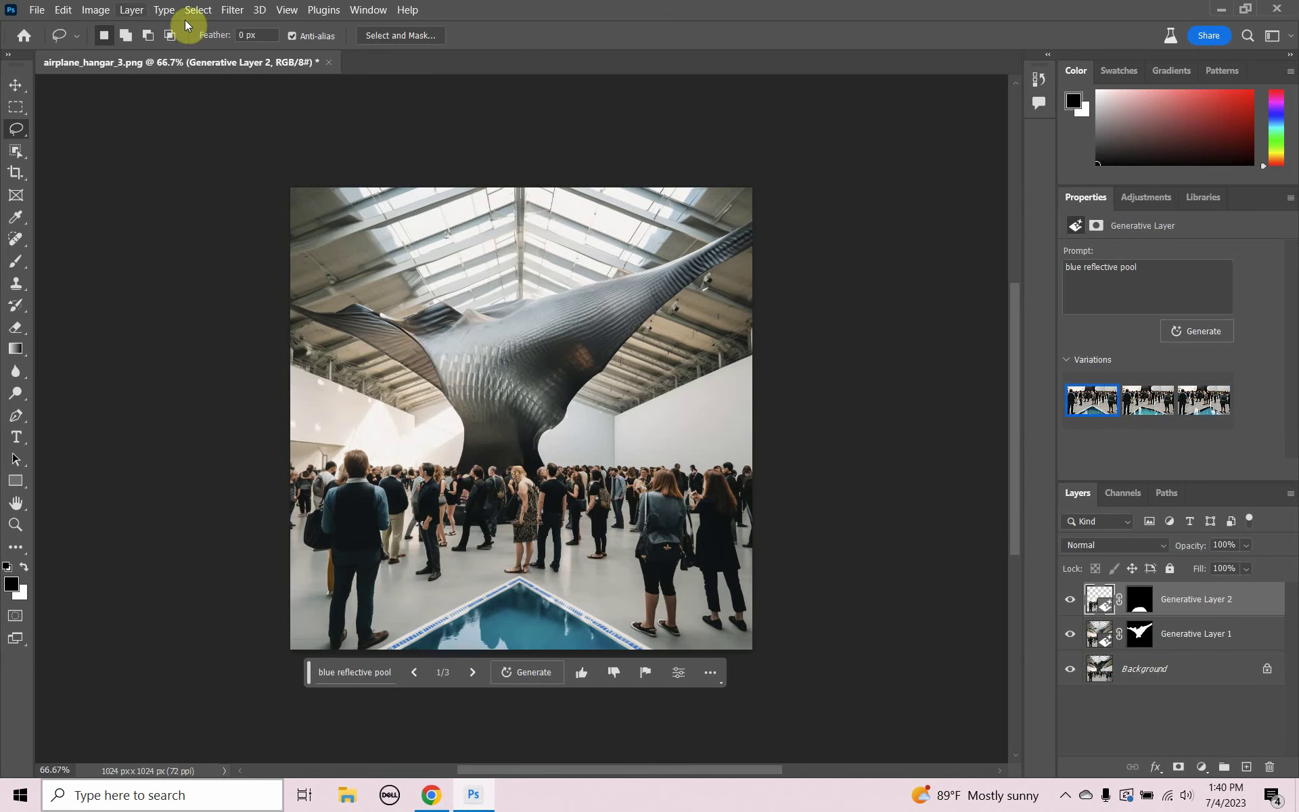
{"action": "left_click", "coordinate": [90, 9]}
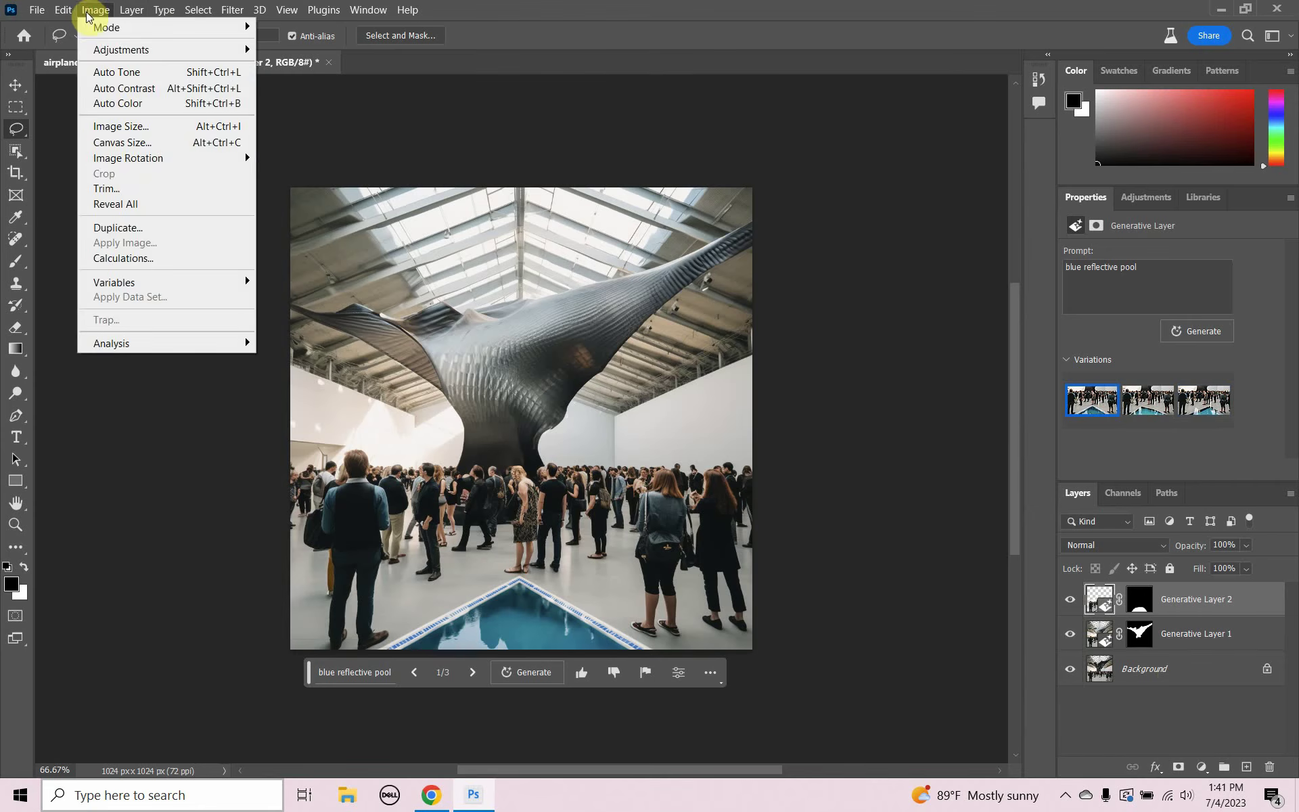
{"action": "left_click", "coordinate": [136, 145]}
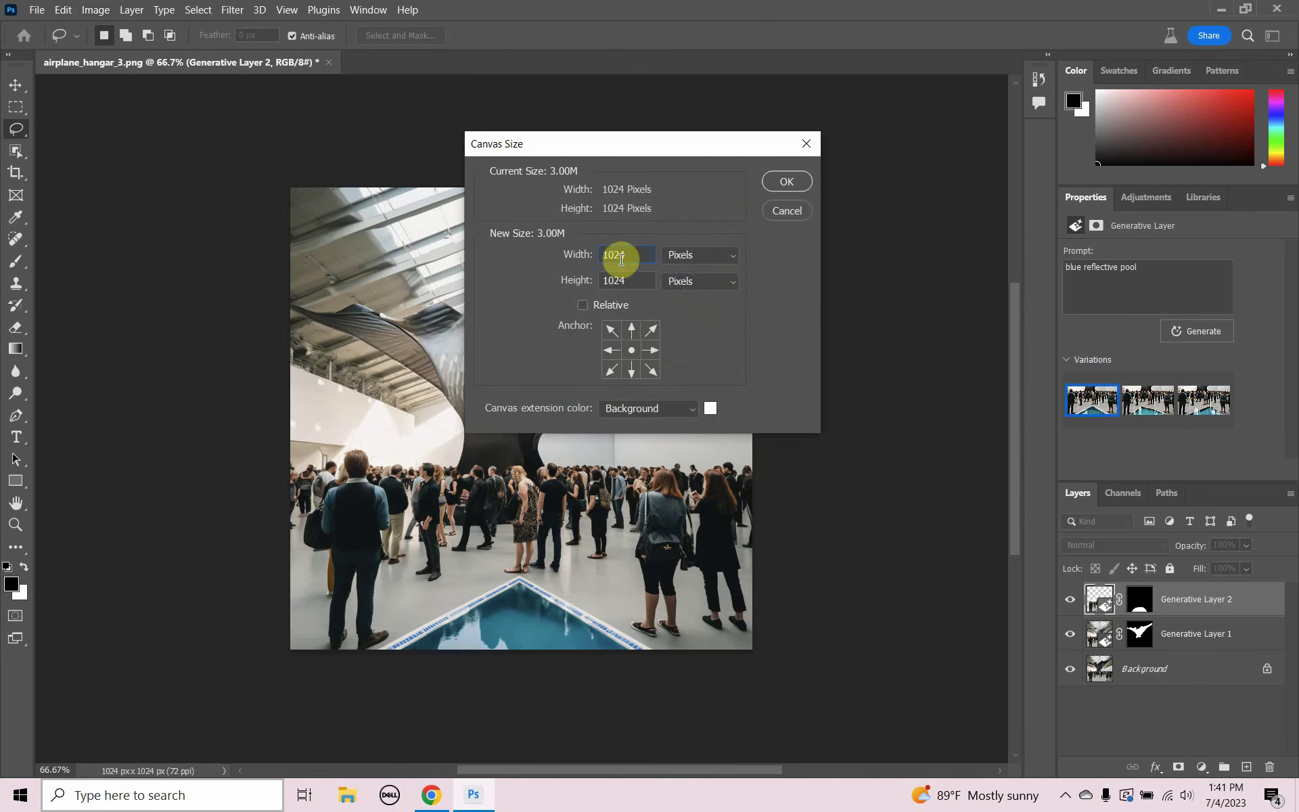
{"action": "left_click_drag", "start_coordinate": [627, 257], "coordinate": [604, 254]}
{"action": "type", "text": "2048"}
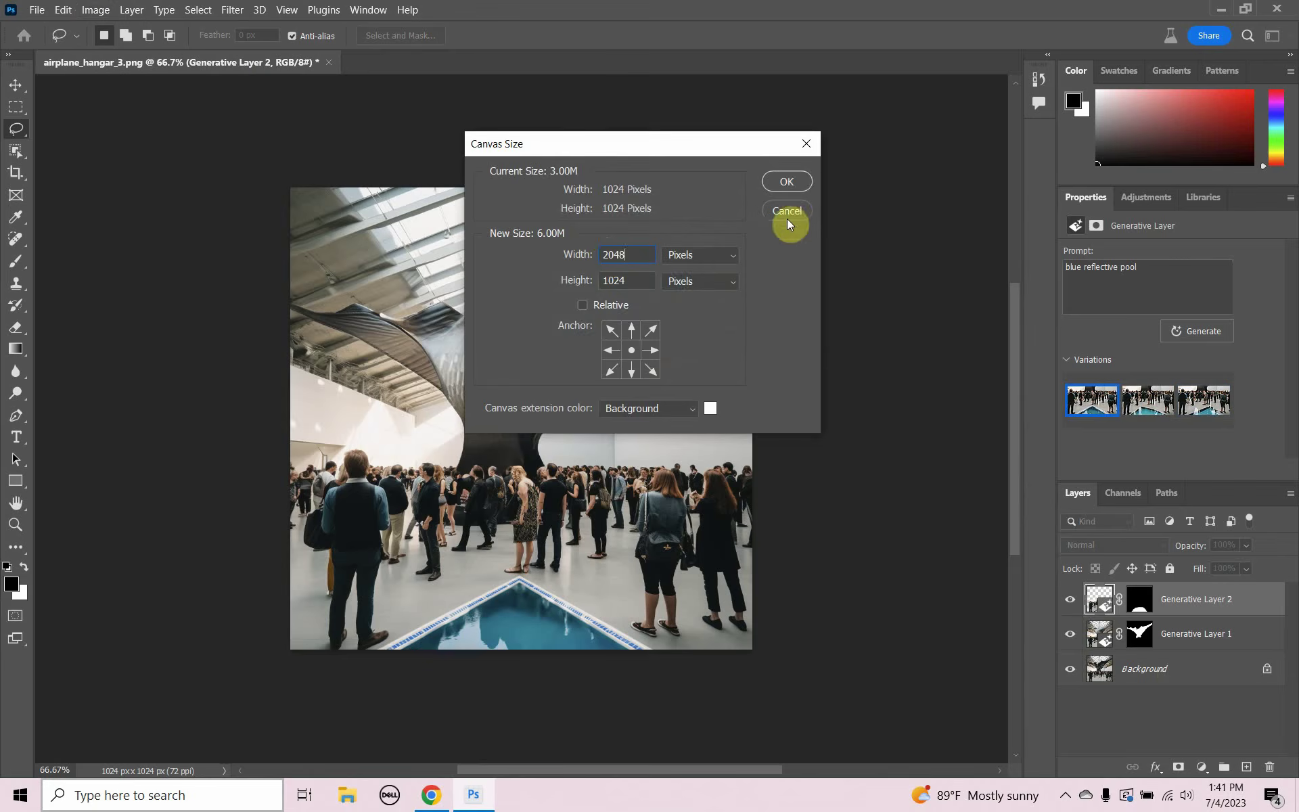
{"action": "left_click", "coordinate": [783, 181]}
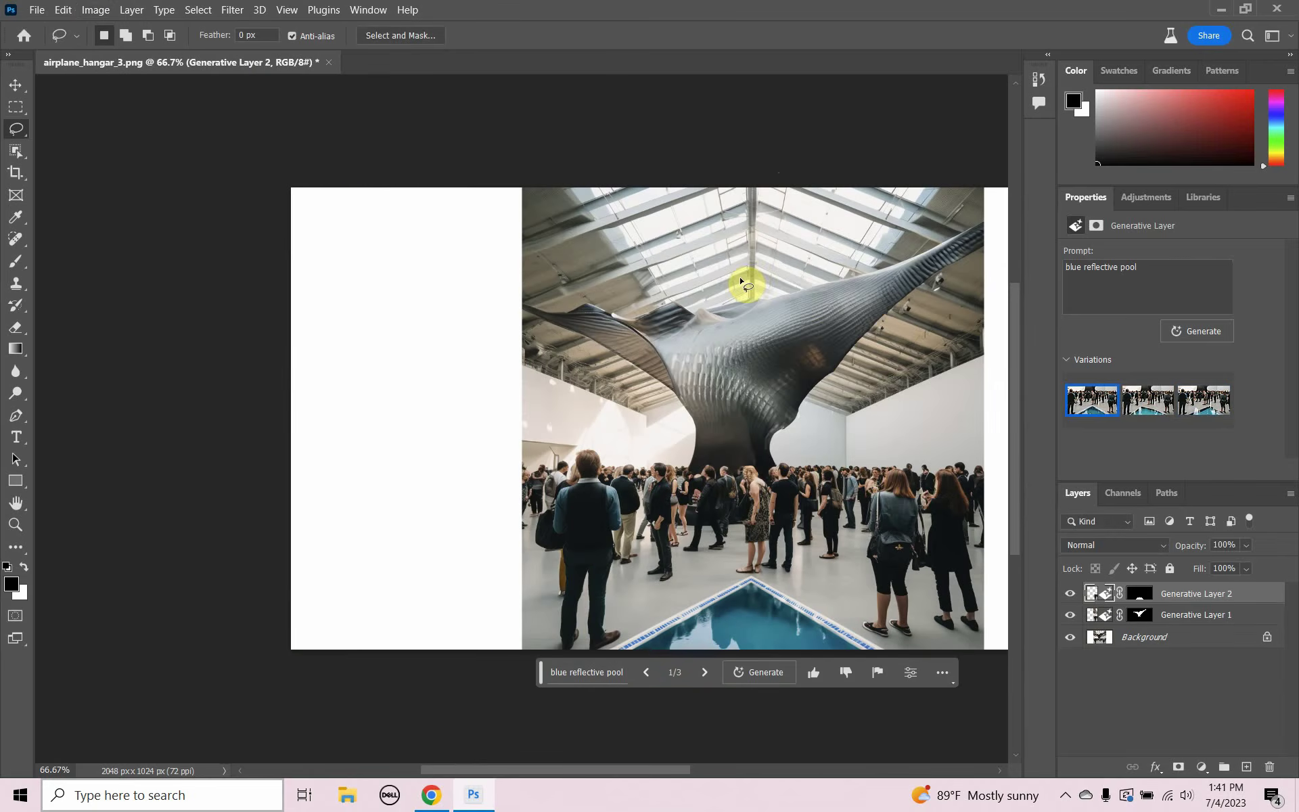
Select both blank white strips beside the image with the Rectangular Marquee, slightly overlapping the picture's edges and adding the second strip to the selection.
{"action": "key", "text": "ctrl+0"}
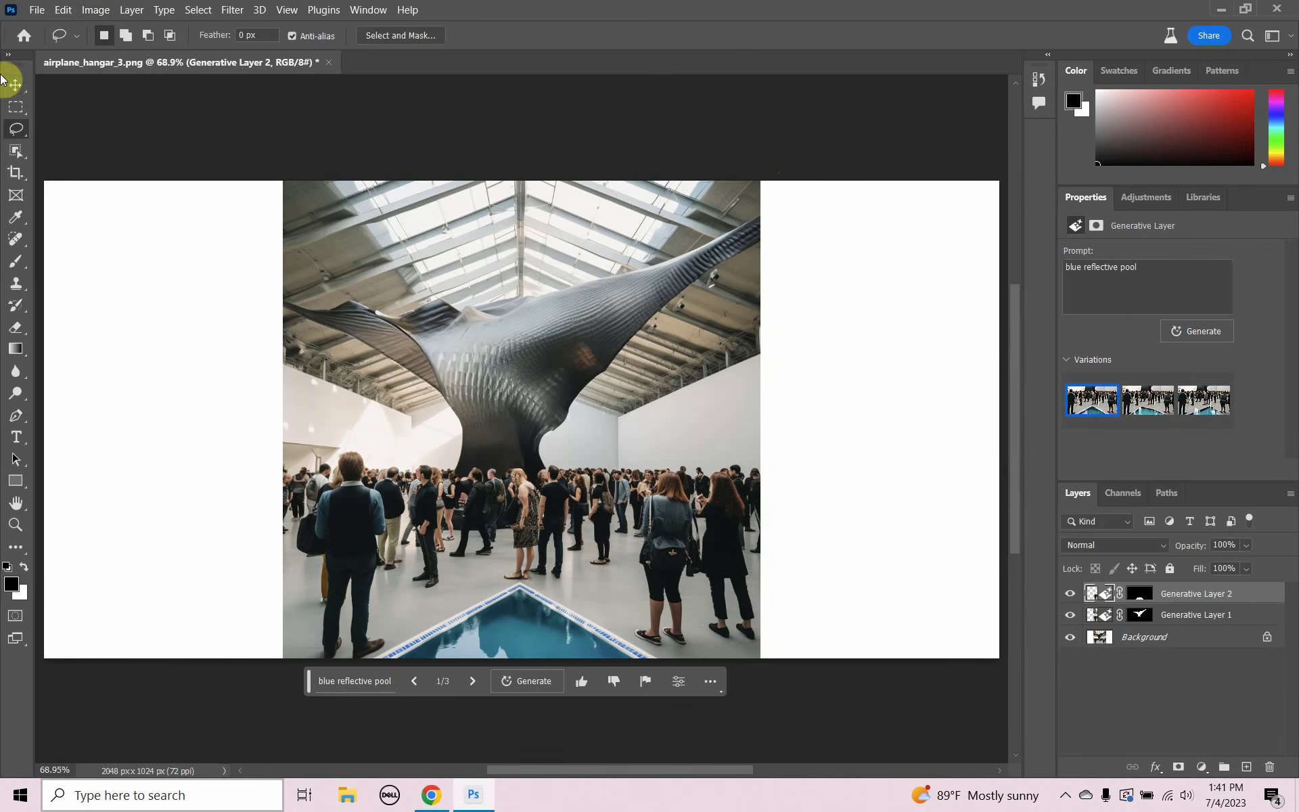
{"action": "left_click", "coordinate": [16, 107]}
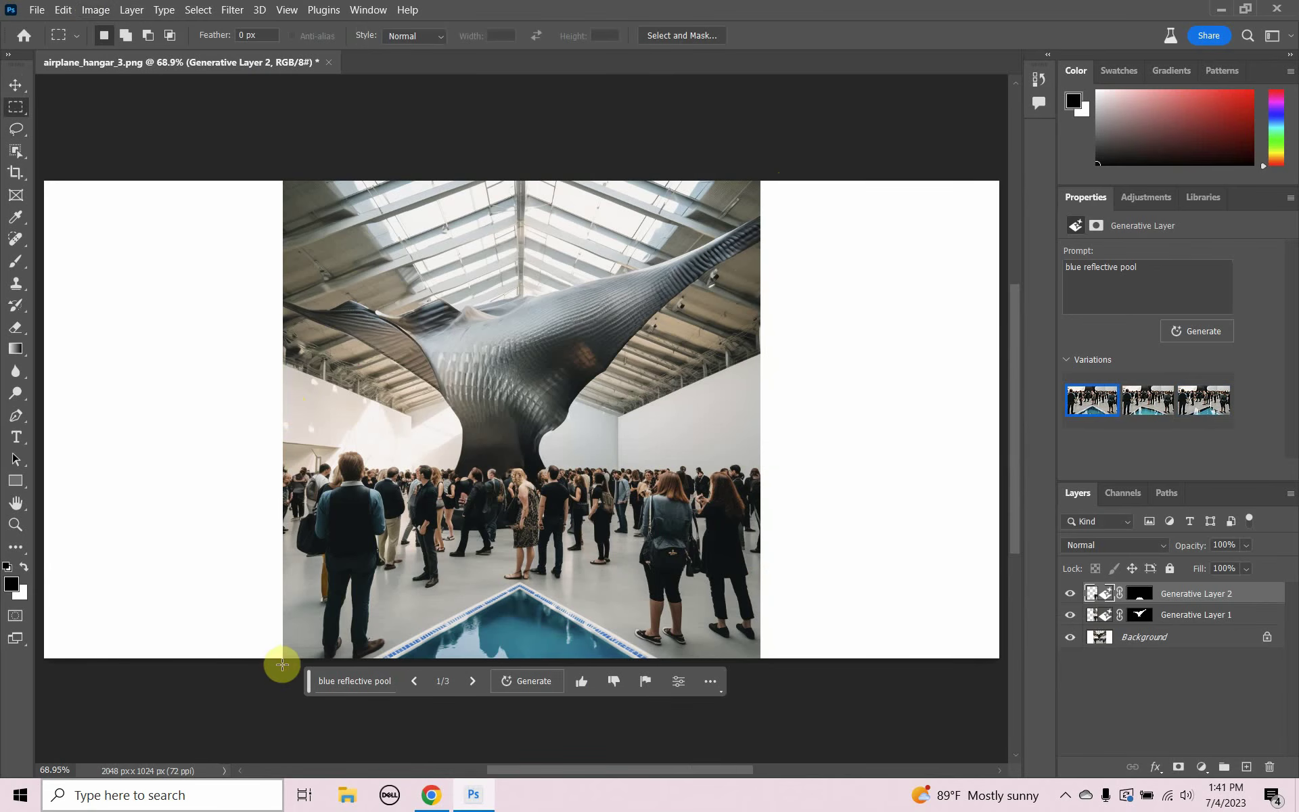
{"action": "left_click_drag", "start_coordinate": [285, 661], "coordinate": [95, 169]}
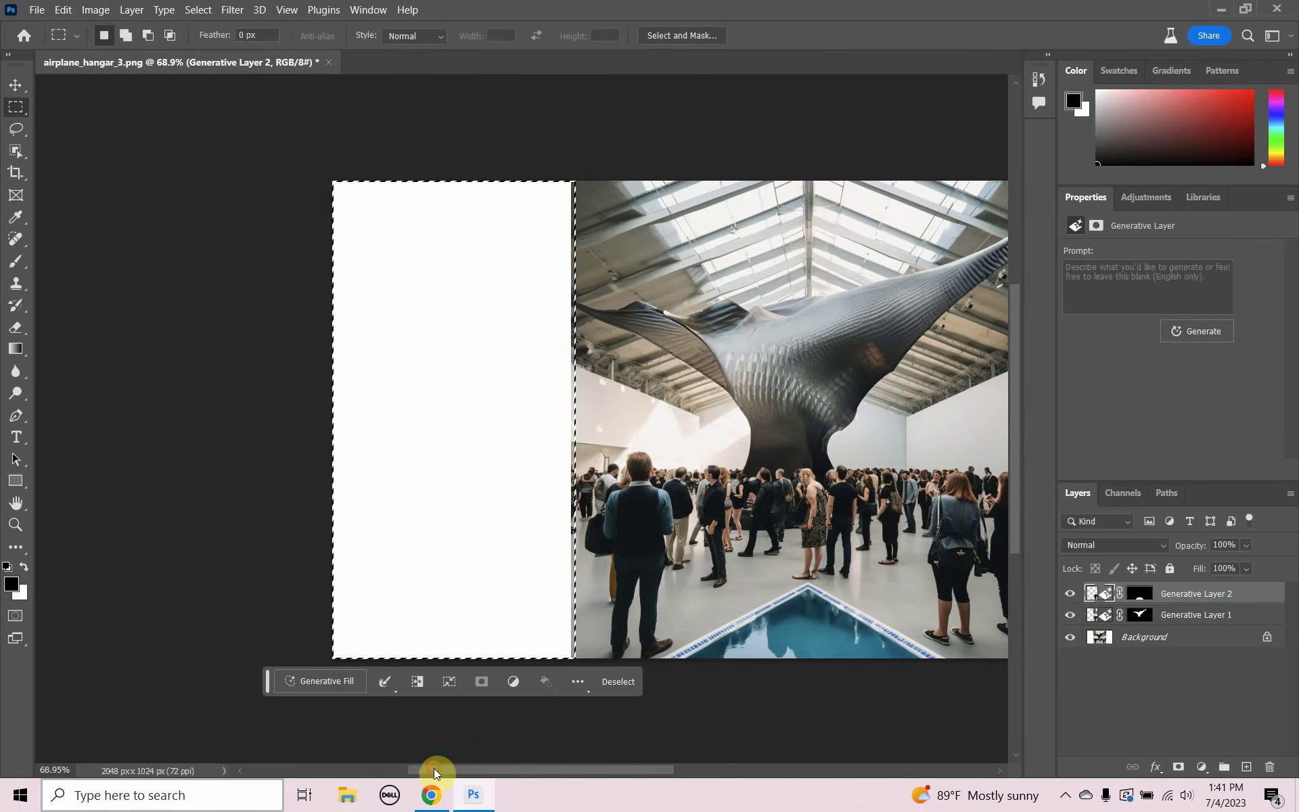
{"action": "left_click_drag", "start_coordinate": [433, 769], "coordinate": [541, 783]}
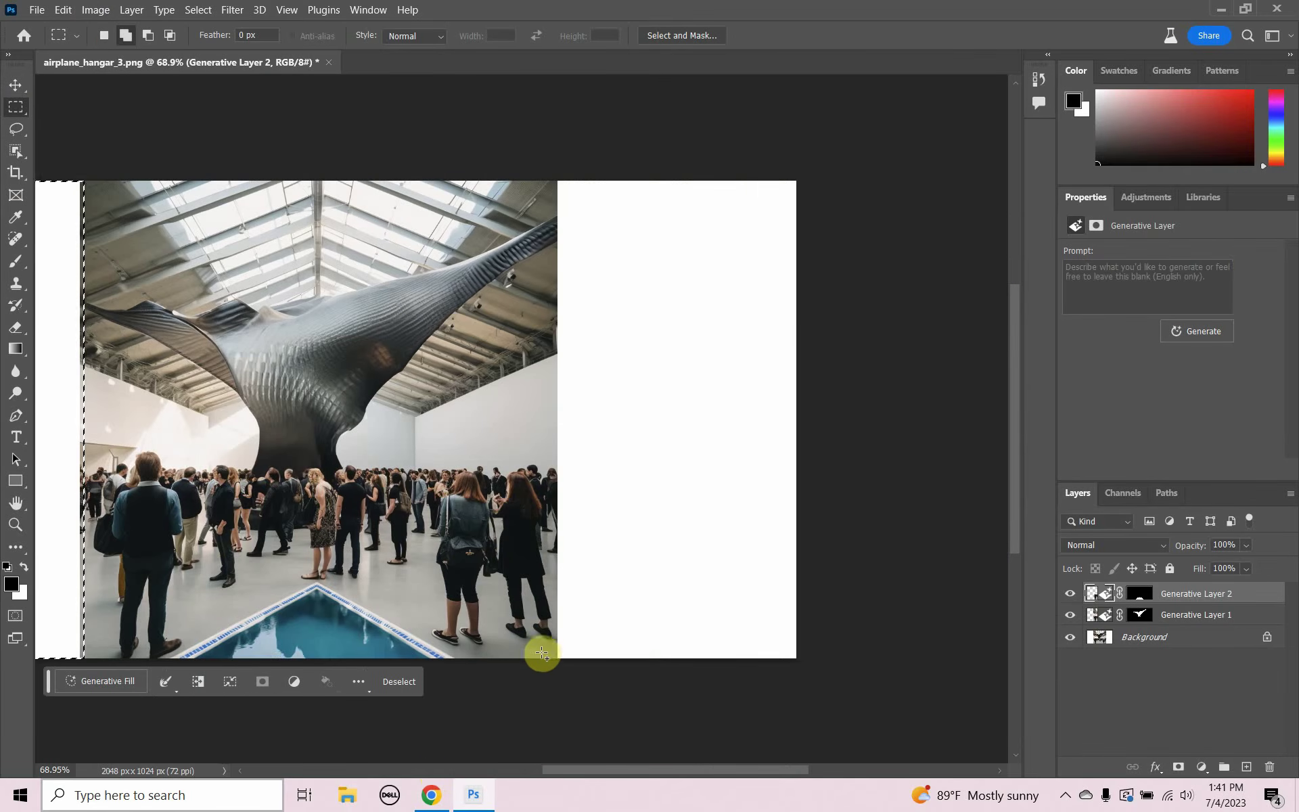
{"action": "mouse_move", "coordinate": [552, 661]}
{"action": "left_mouse_down"}
{"action": "mouse_move", "coordinate": [713, 296]}
{"action": "mouse_move", "coordinate": [805, 155]}
{"action": "left_mouse_up"}
Fill both selected side strips using Generative Fill with an empty prompt, compare the variations and choose the first.
{"action": "left_click_drag", "start_coordinate": [571, 770], "coordinate": [493, 761]}
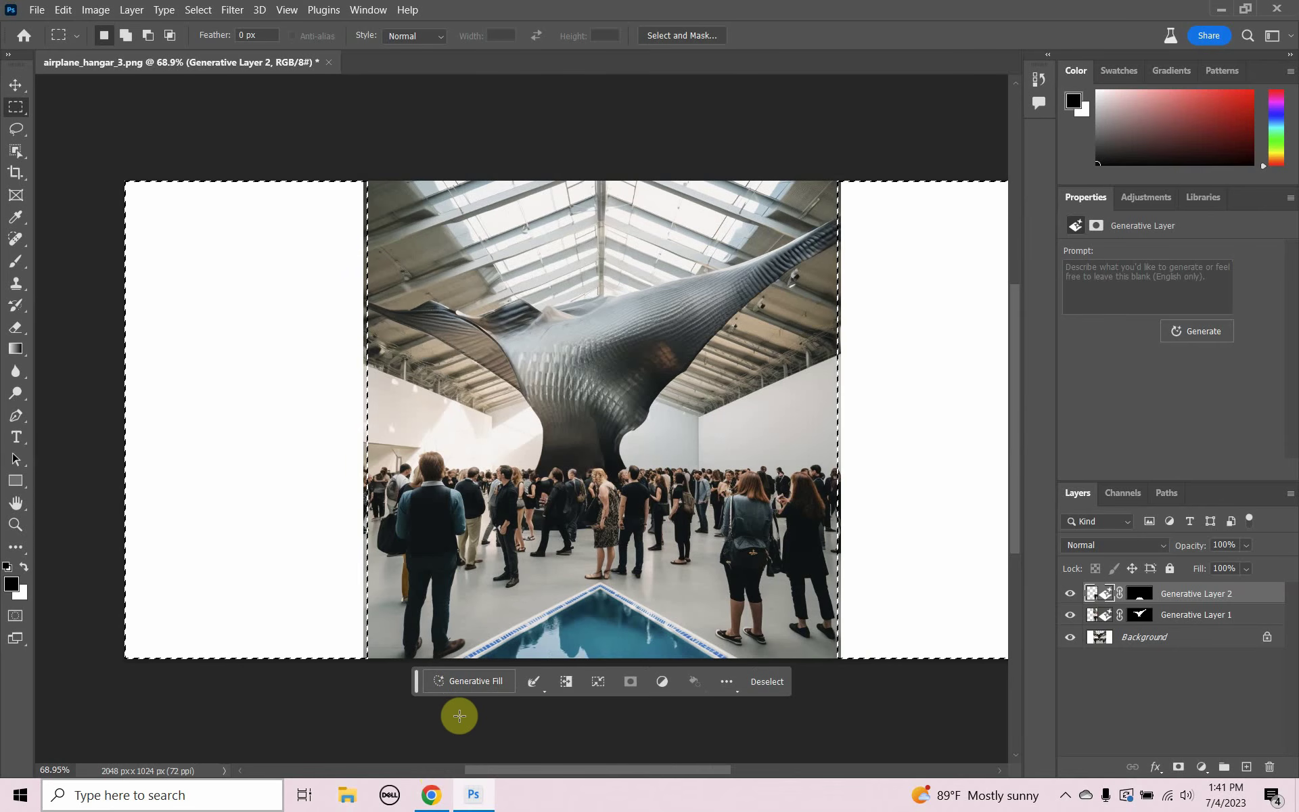
{"action": "left_click", "coordinate": [468, 683]}
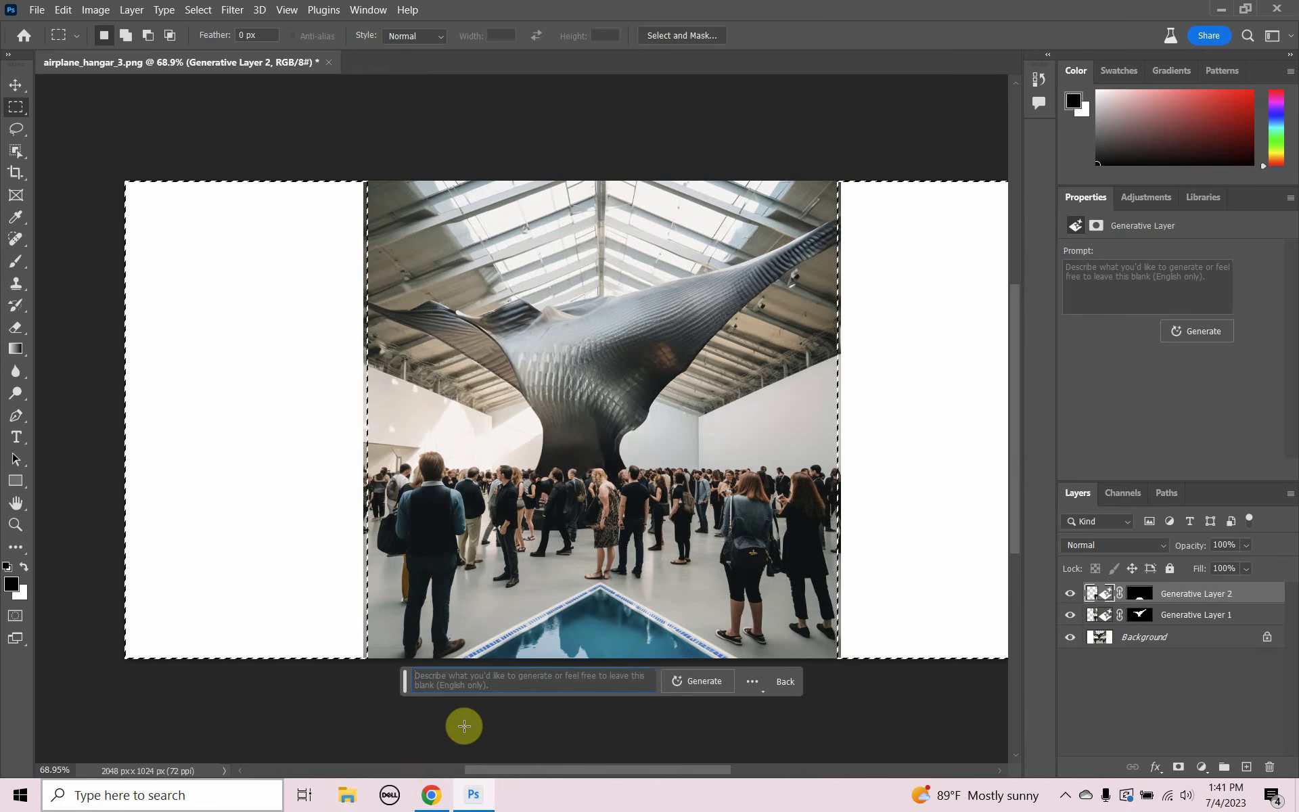
{"action": "left_click", "coordinate": [700, 682]}
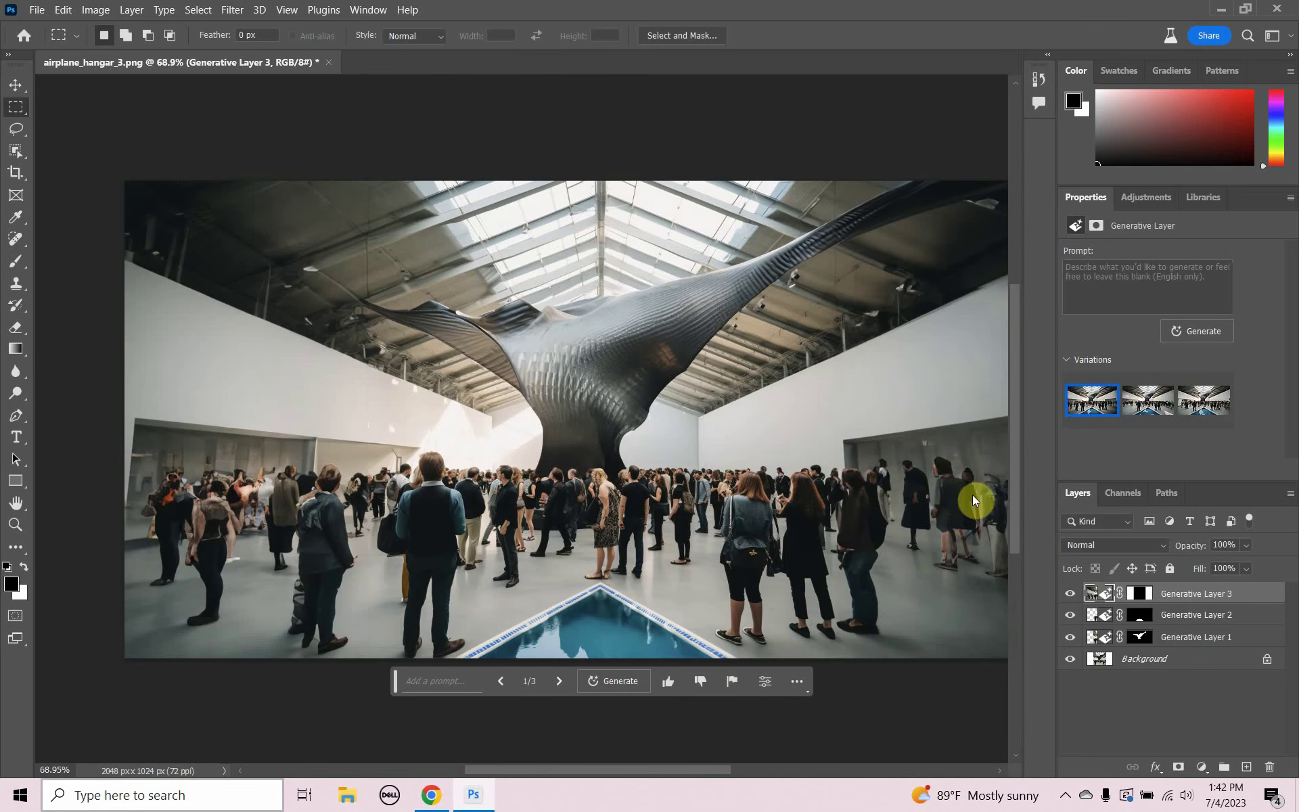
{"action": "left_click", "coordinate": [1154, 405]}
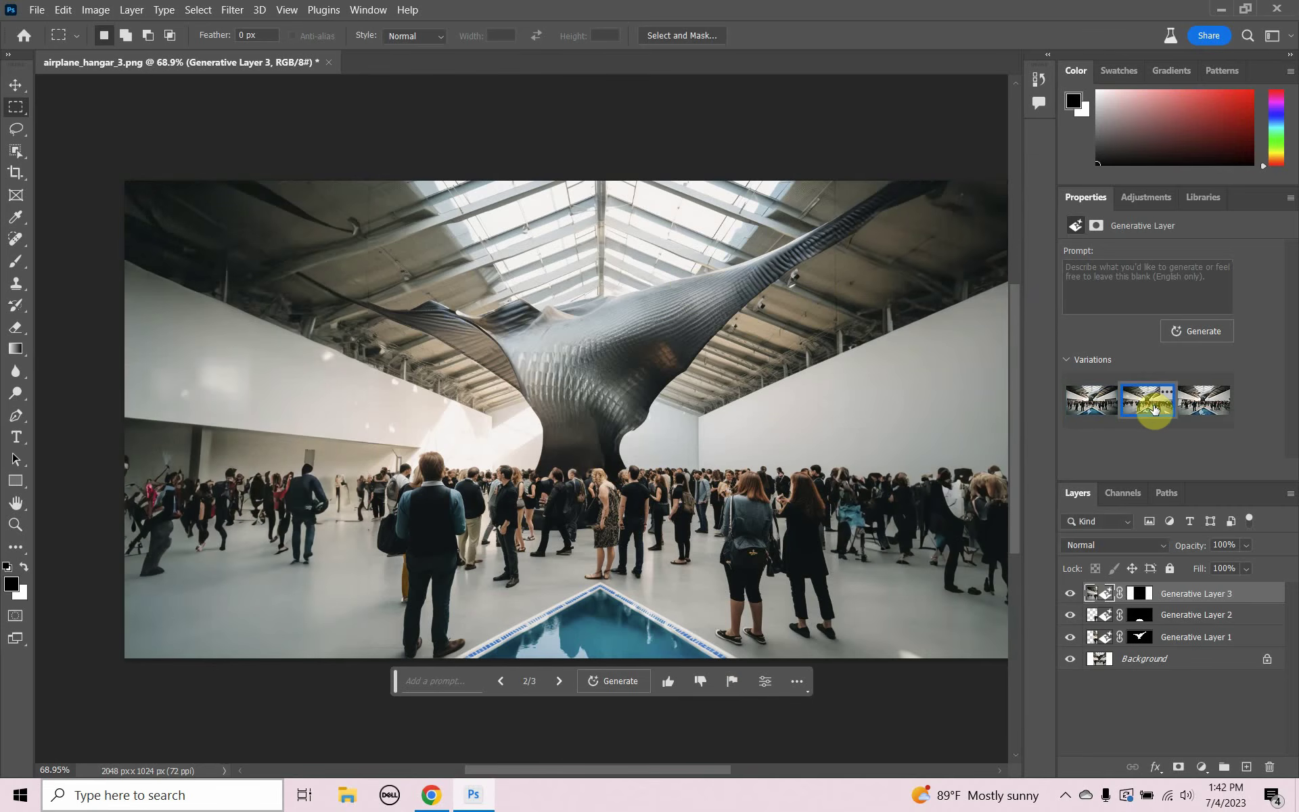
{"action": "left_click", "coordinate": [1211, 402]}
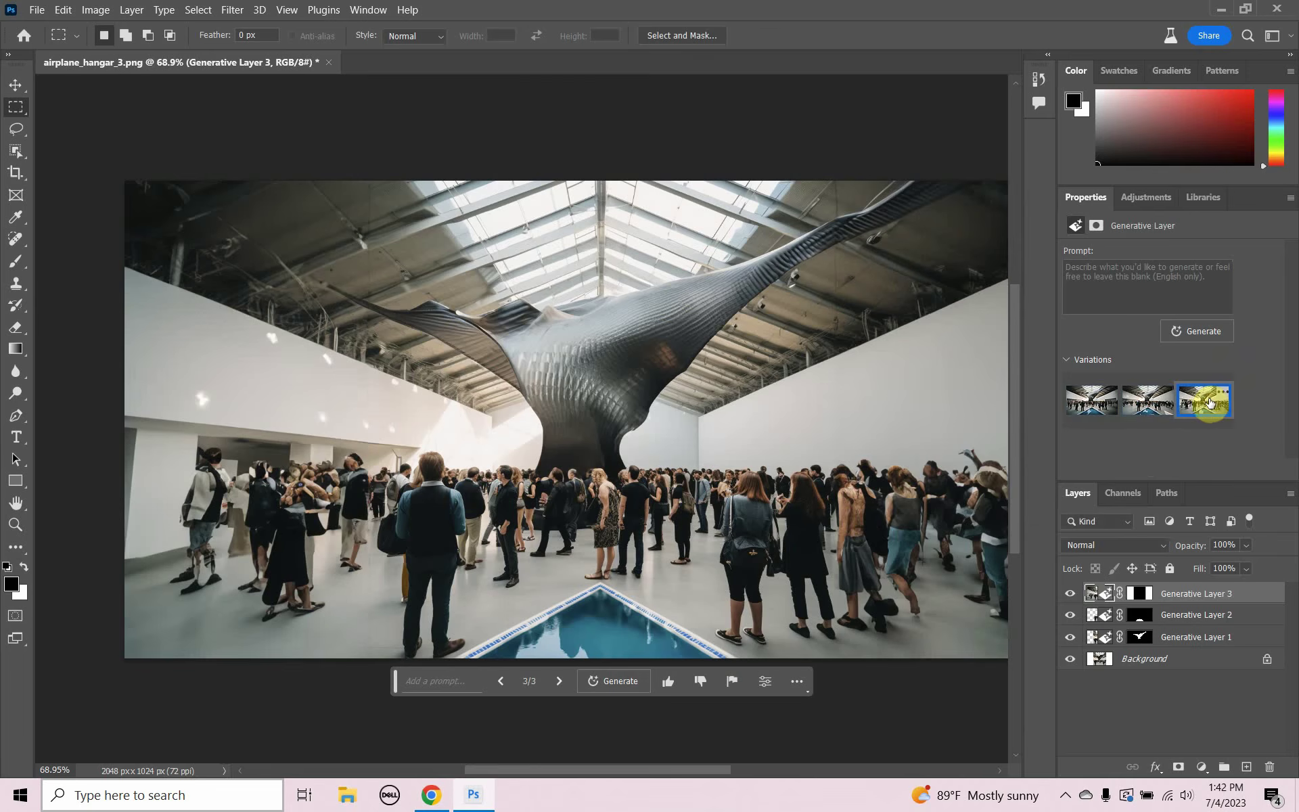
{"action": "left_click", "coordinate": [1100, 406]}
{"action": "left_click", "coordinate": [1217, 408]}
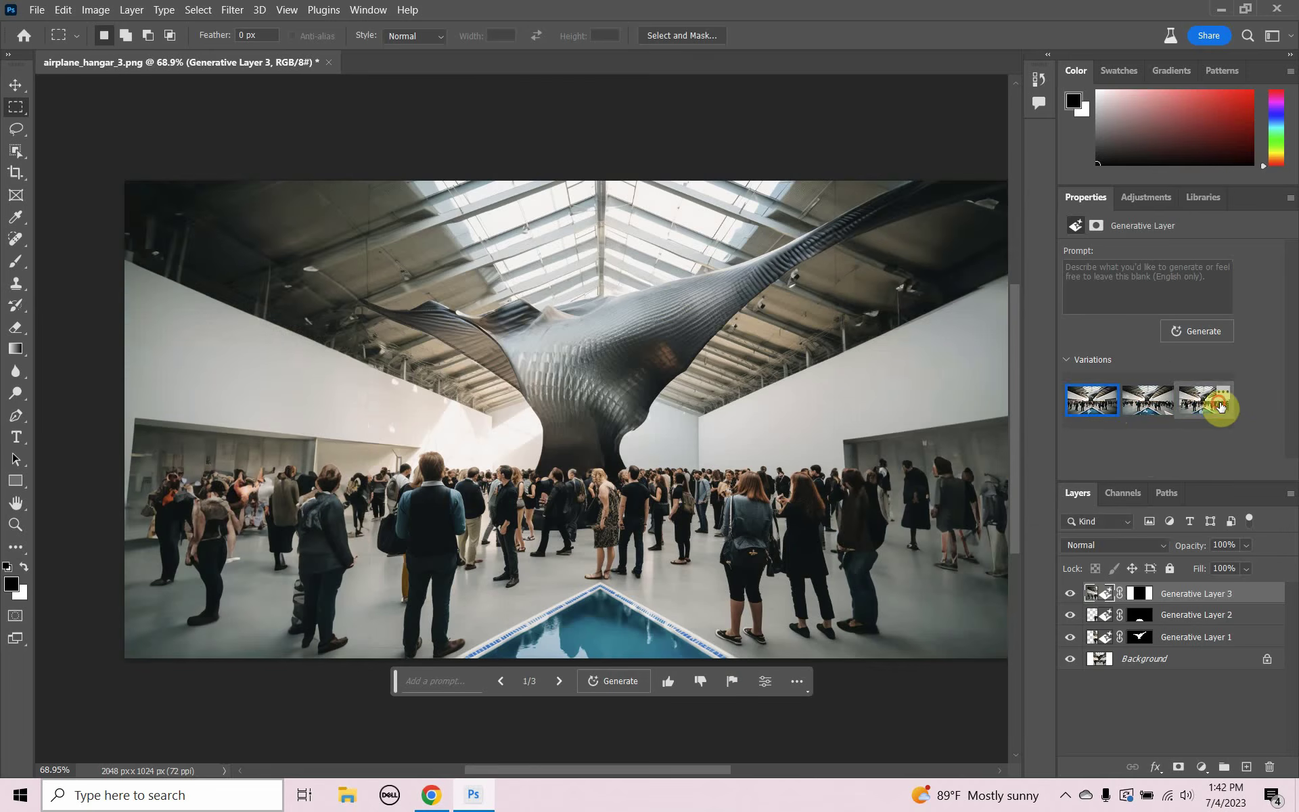
{"action": "left_click", "coordinate": [1089, 406]}
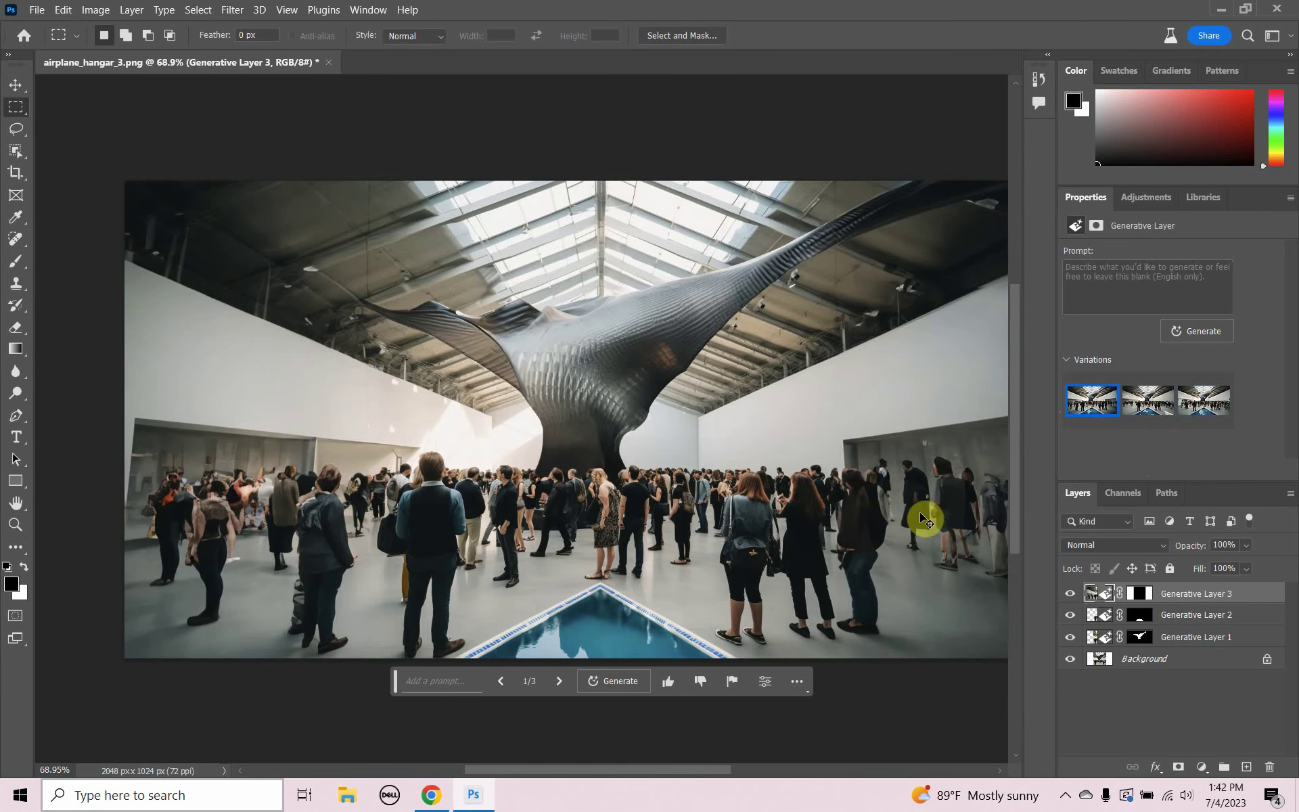
{"action": "scroll", "coordinate": [917, 513], "scroll_direction": "right", "scroll_amount": 3}
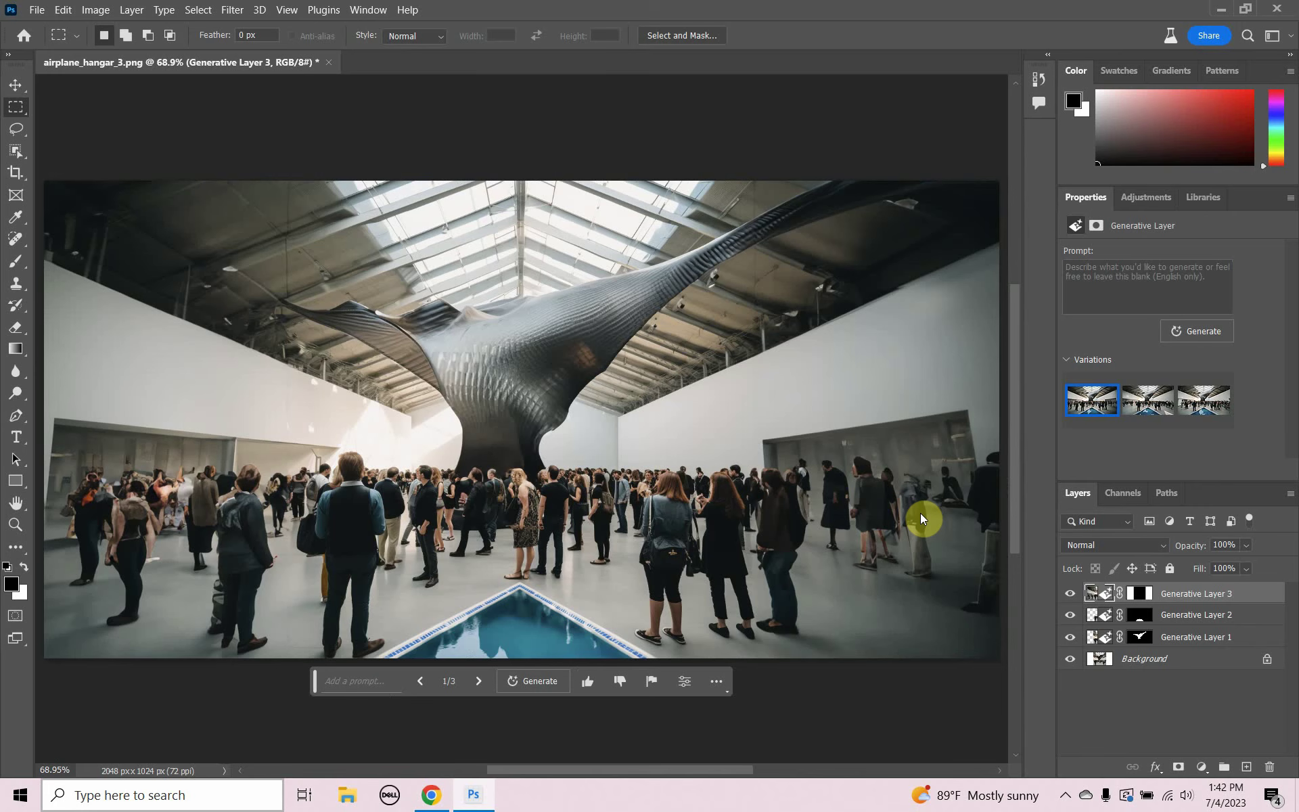